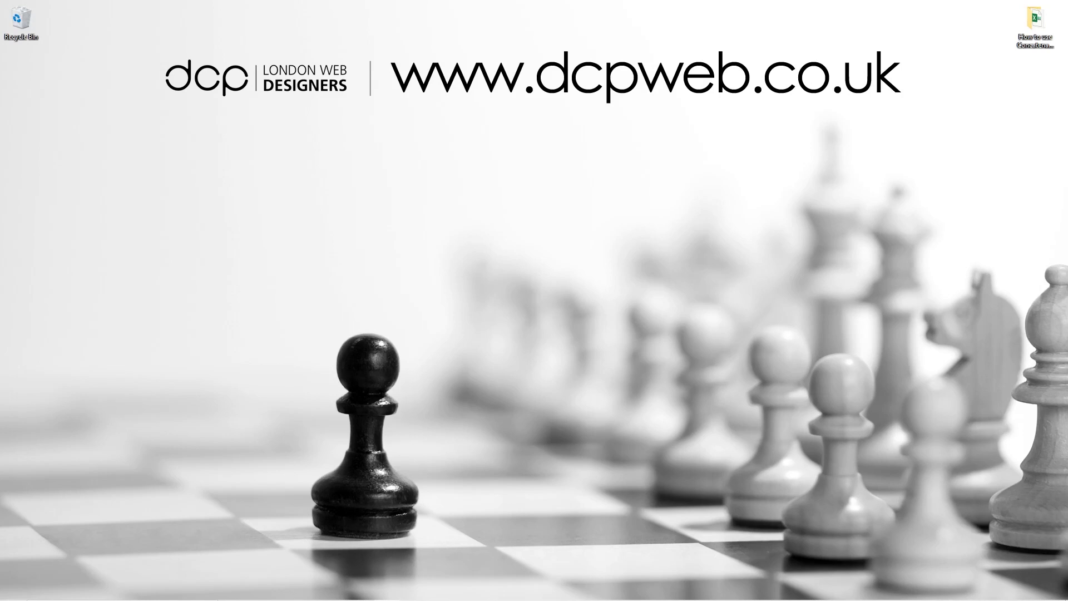
- Open the workbook "How to use Concatenate fuction in Excel 2021.xlsx" from the desktop folder of the same name
double_click(1035, 21)
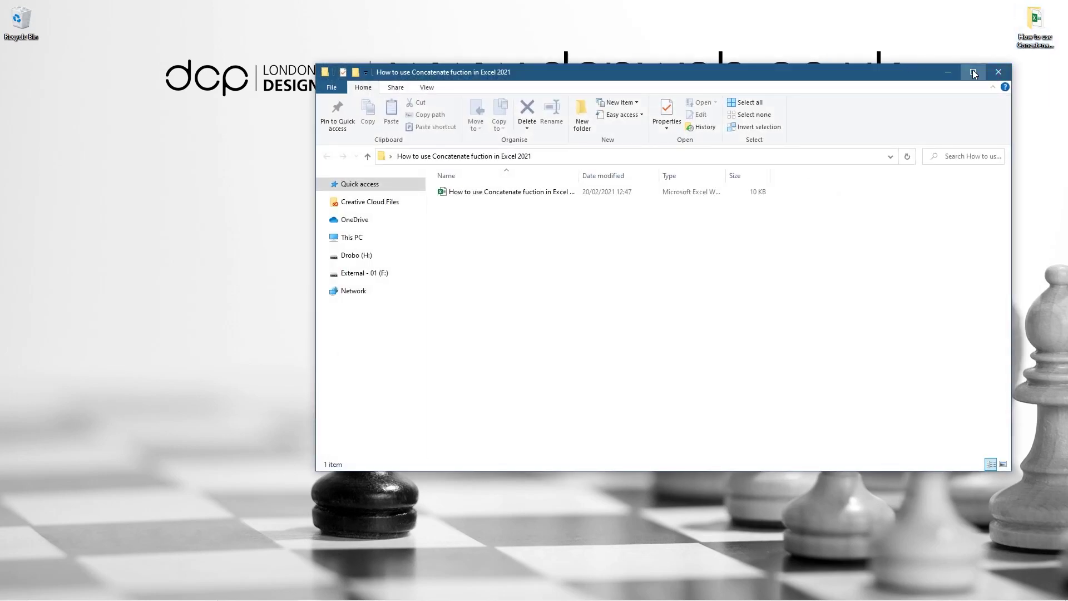
click(973, 73)
double_click(245, 124)
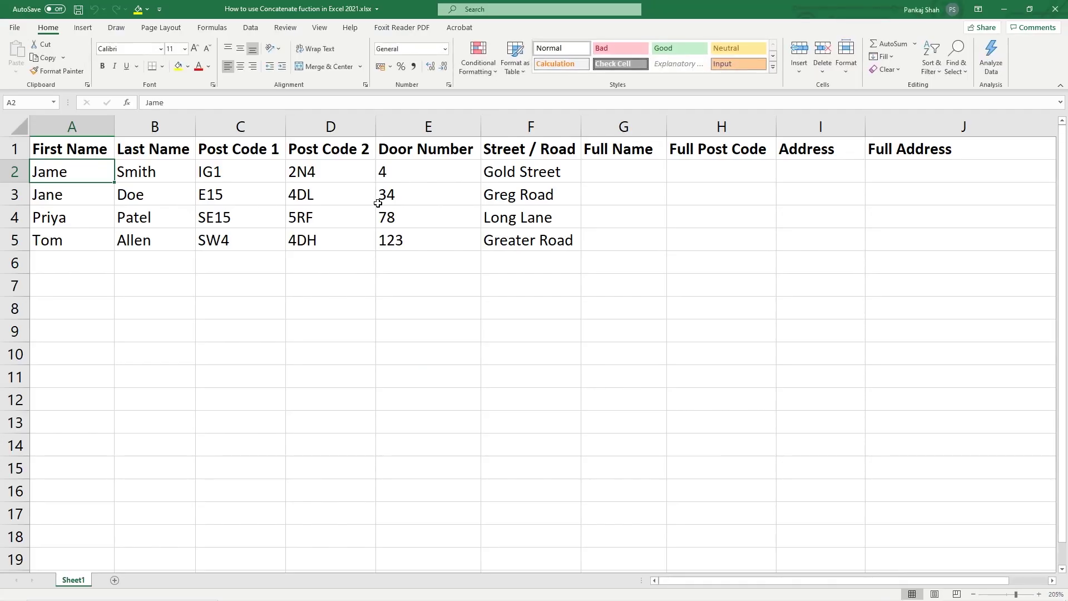
- Examine the name, post code, door number and street columns in rows 2 to 5, and the Full Name cell they feed
drag(64, 173, 64, 239)
drag(133, 172, 139, 239)
drag(232, 171, 270, 233)
drag(303, 173, 321, 235)
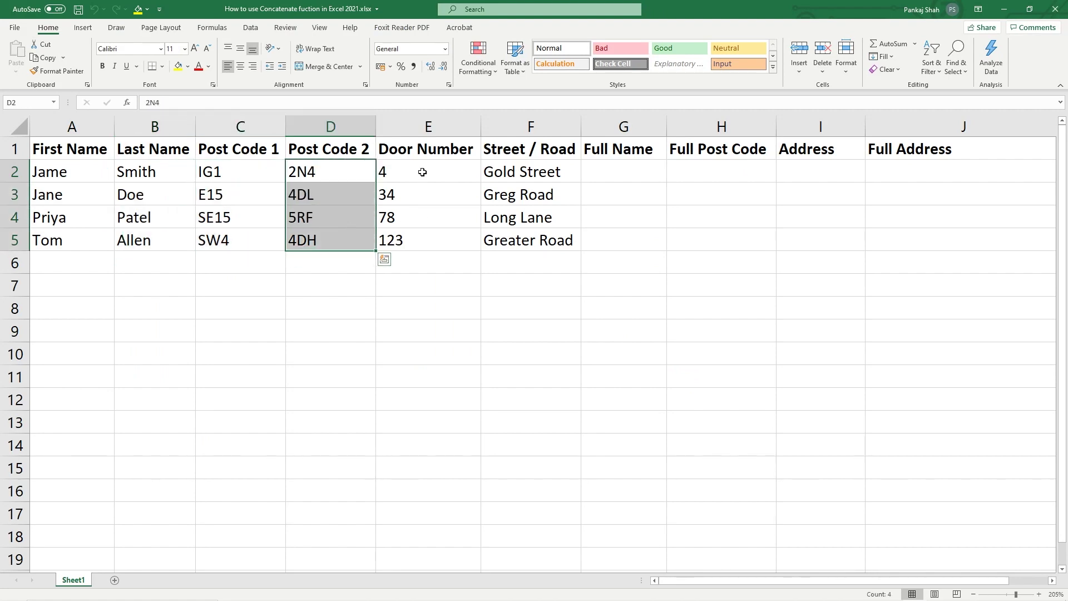
drag(423, 172, 442, 236)
drag(503, 173, 510, 240)
click(617, 174)
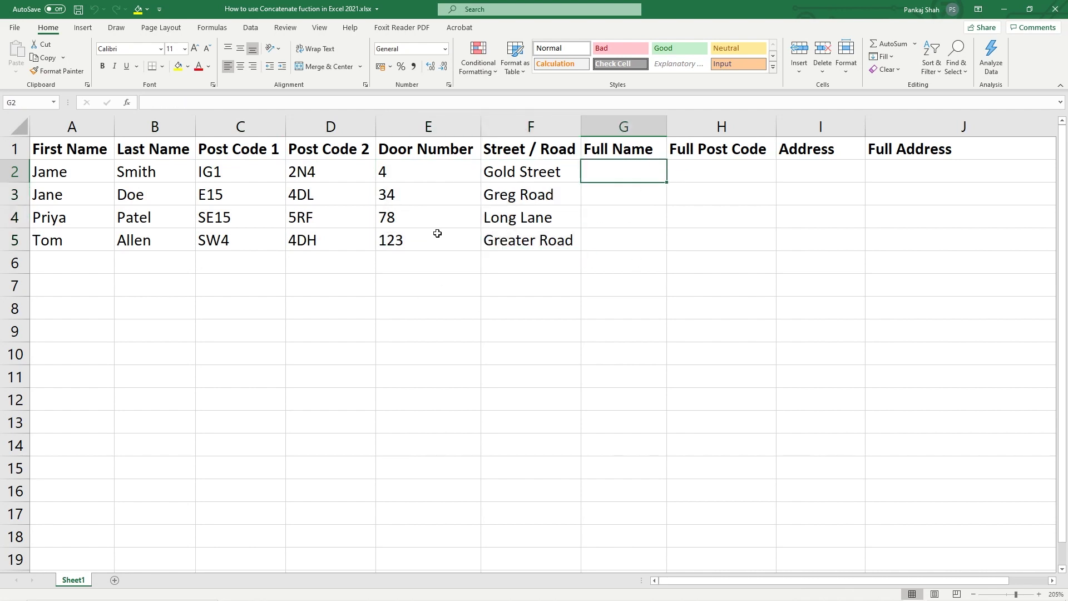
click(75, 178)
click(142, 175)
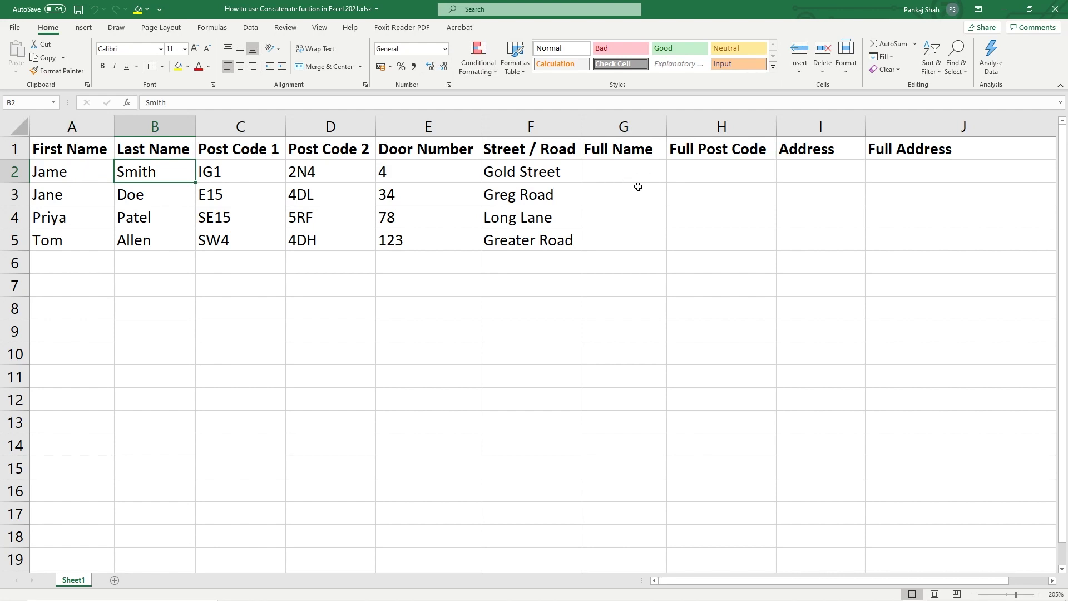
- Try joining the first and last names in G2 with =CONCATENATE(A2,B2), and clear the cell again
click(610, 172)
text(=)
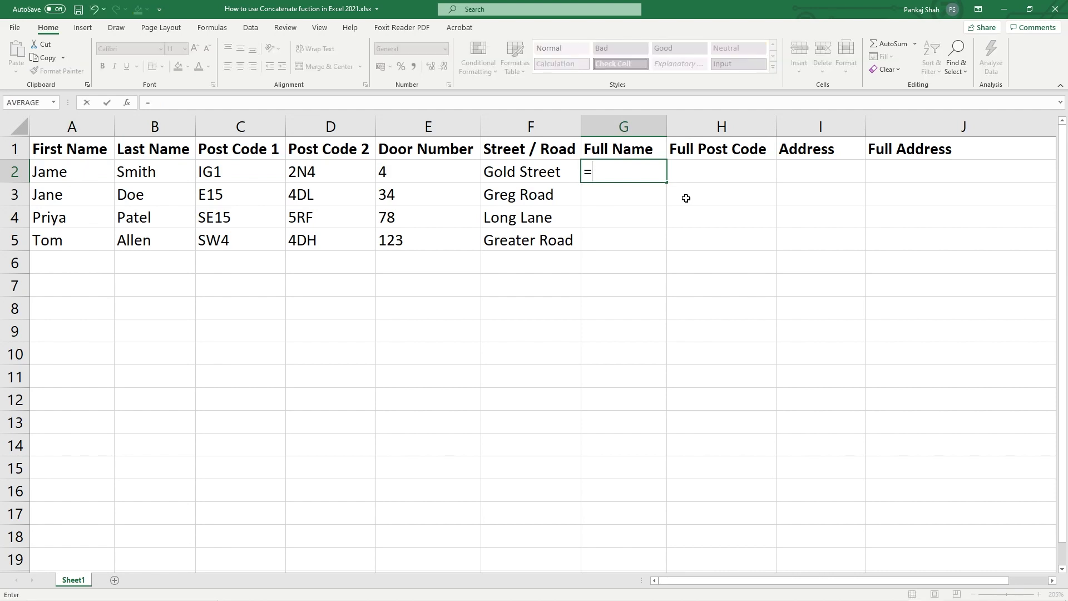
text(con)
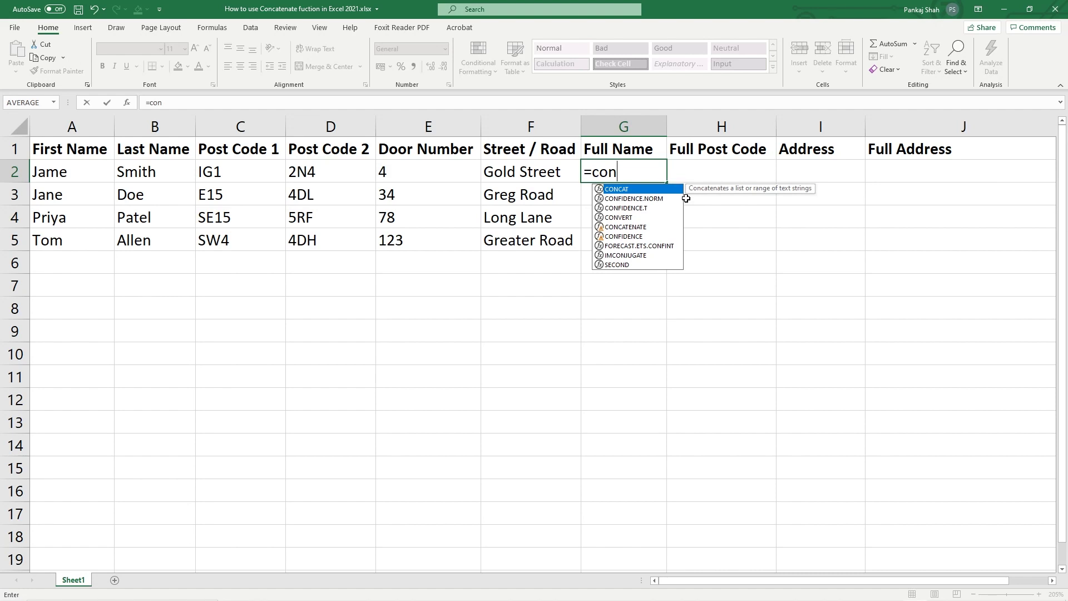
click(636, 228)
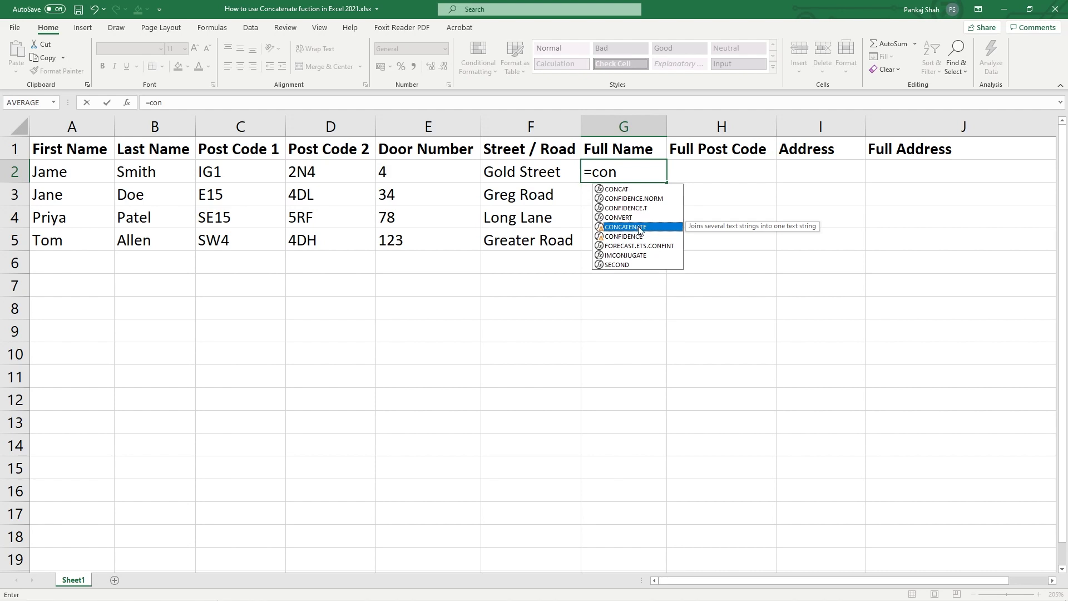
double_click(640, 228)
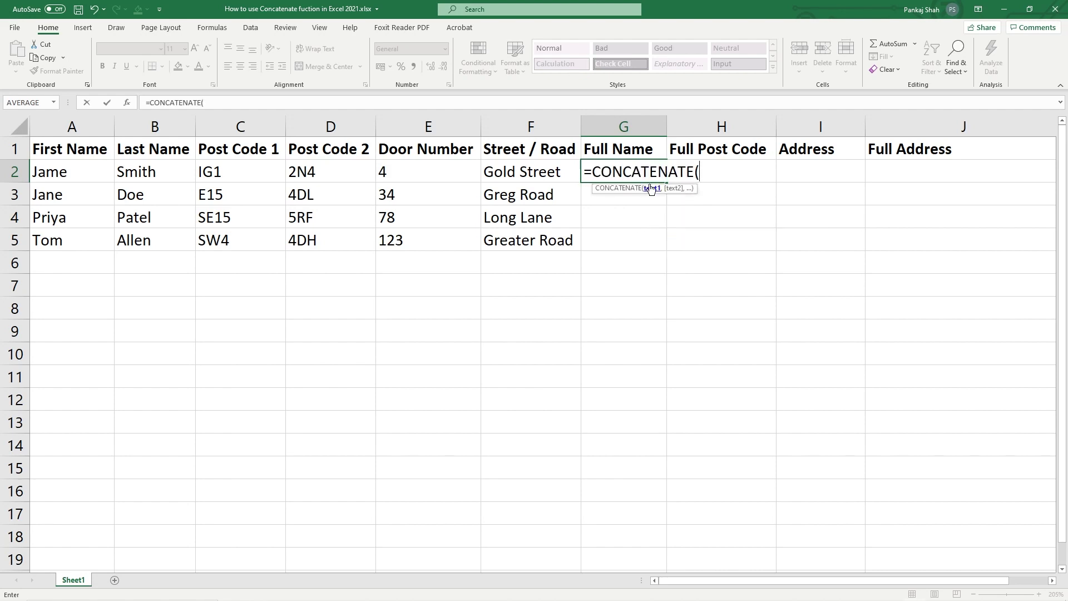
click(43, 176)
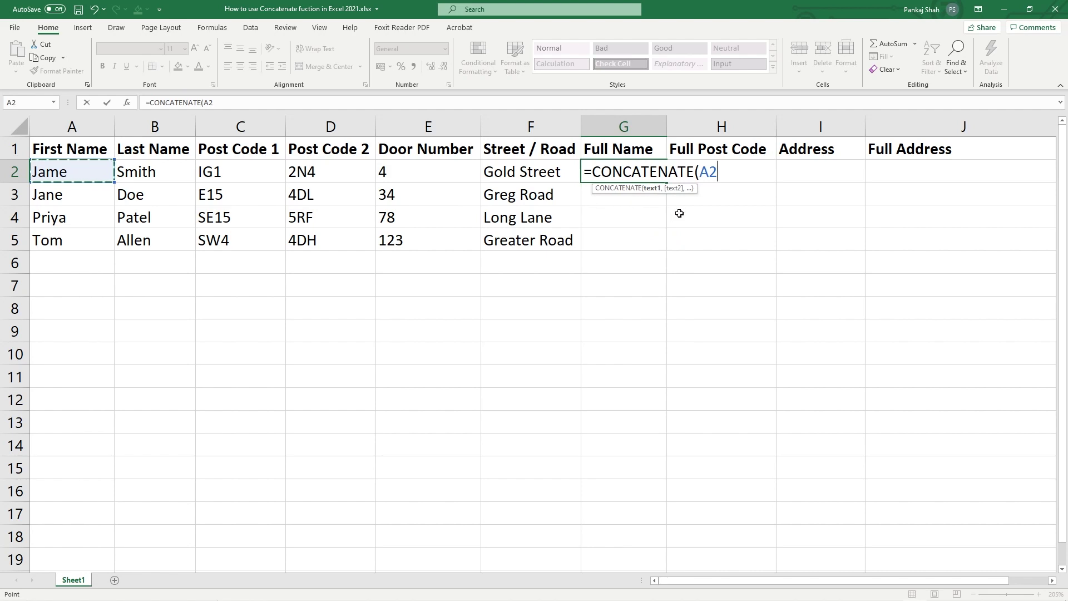
text(,)
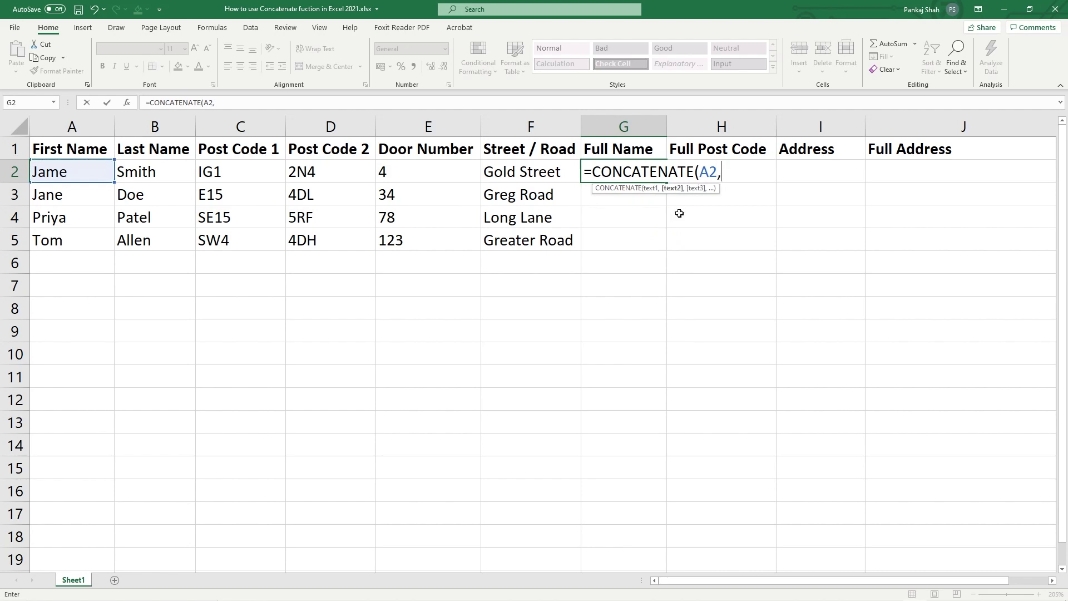
click(151, 176)
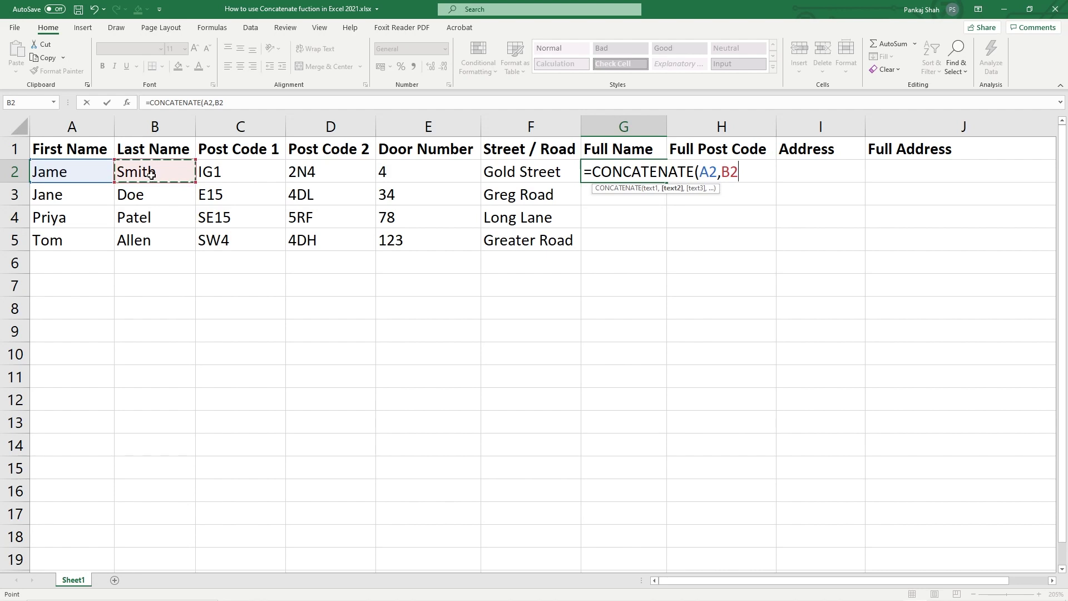
text())
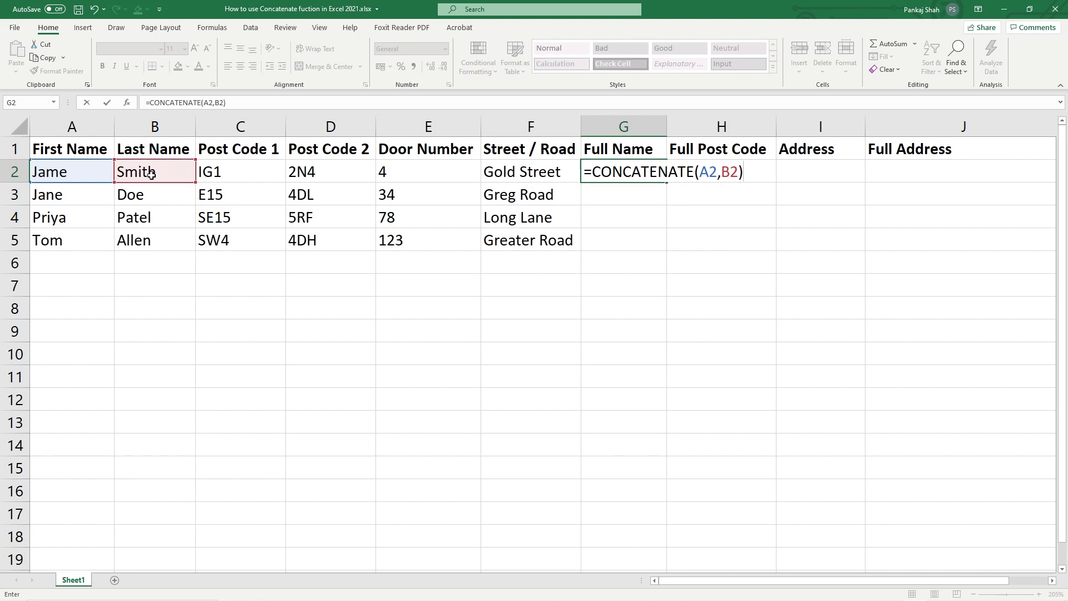
key(Return)
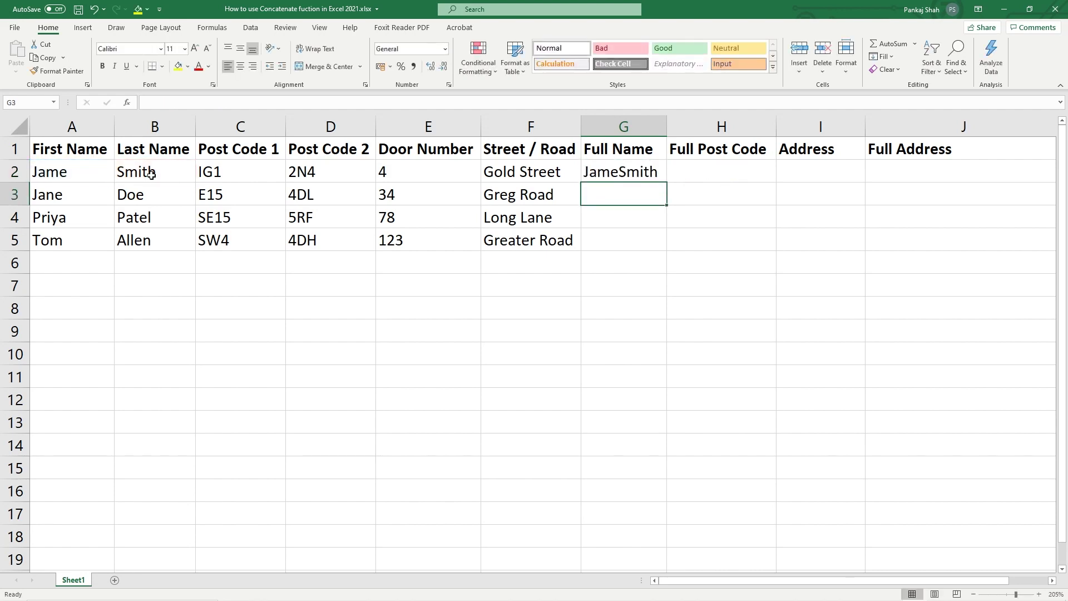
click(637, 172)
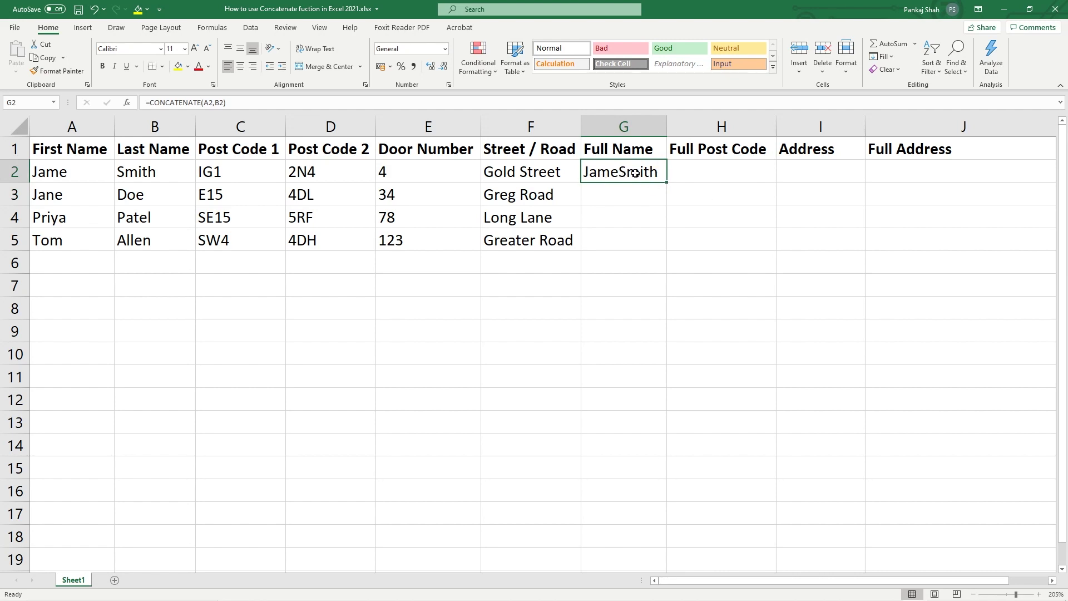
key(Delete)
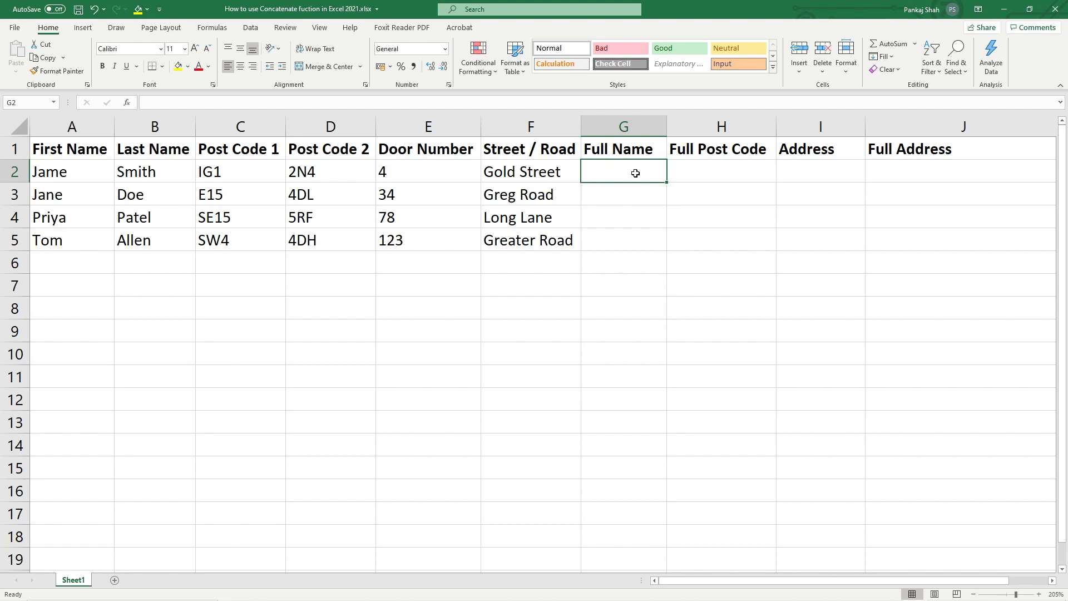
- Enter =CONCATENATE(A2," ",B2) in G2 and fill the formula down to G5
text(=)
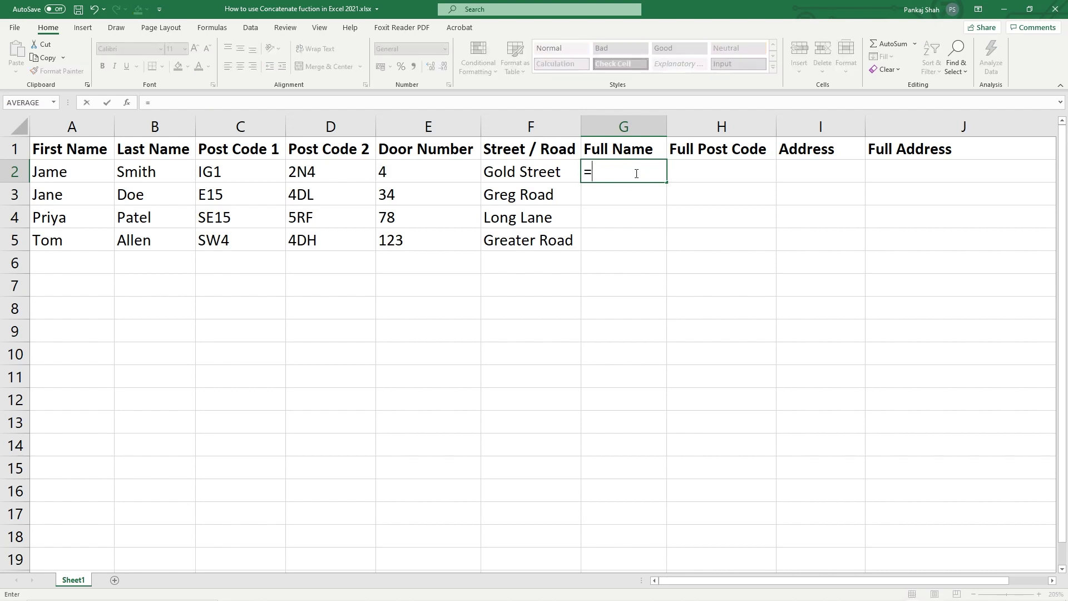
text(con)
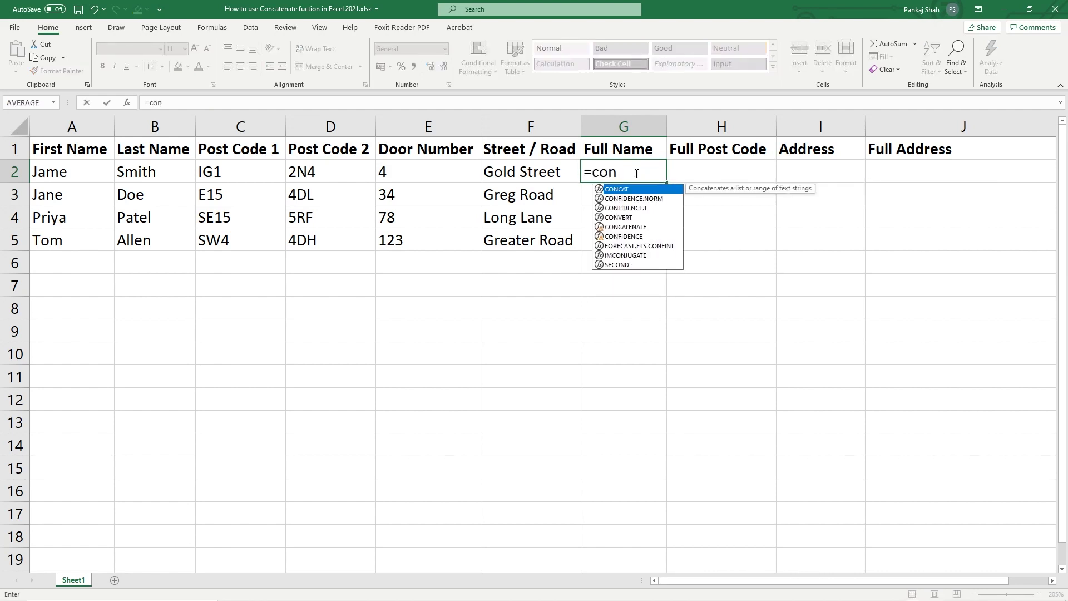
double_click(629, 227)
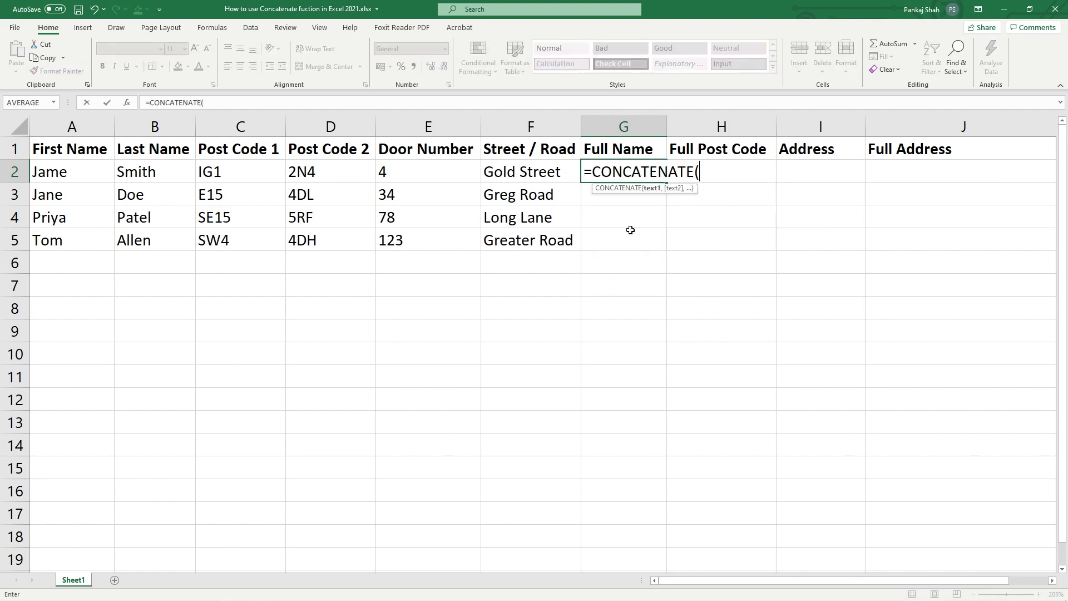
click(75, 170)
text(,)
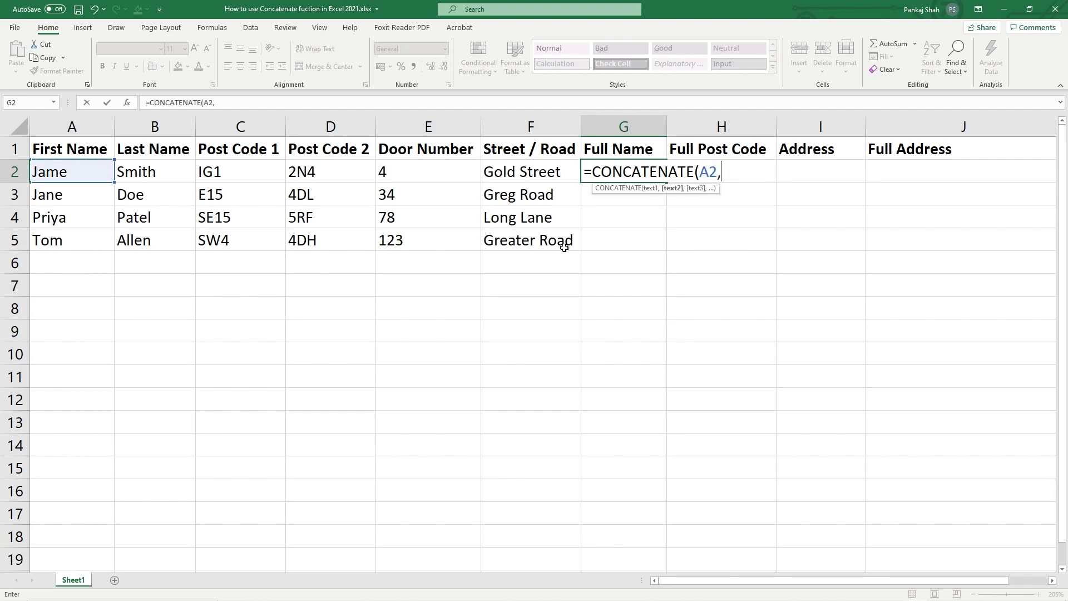
text(" ")
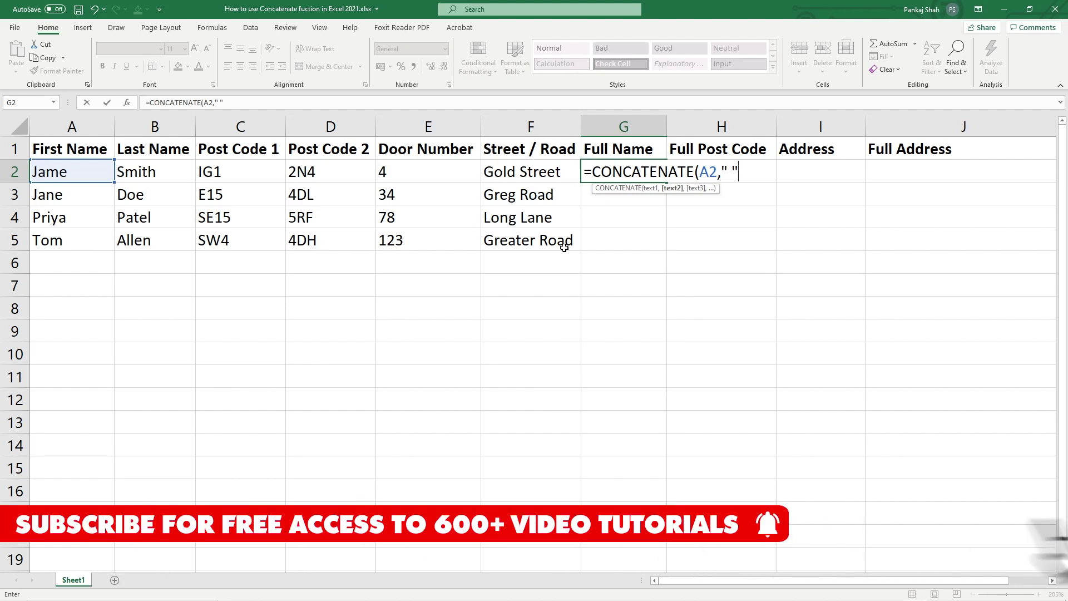
text(,)
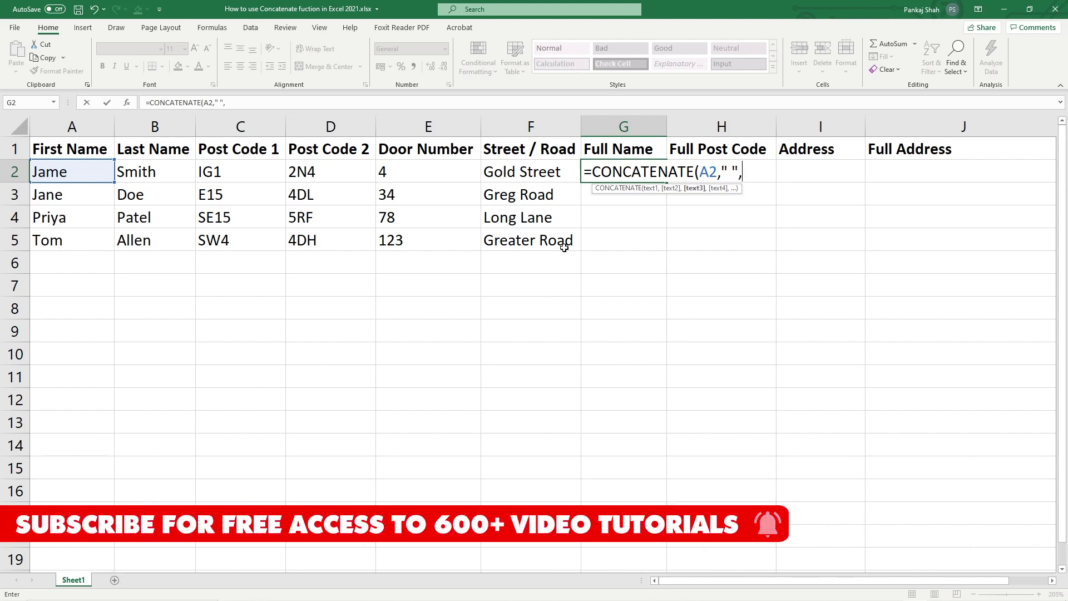
click(150, 171)
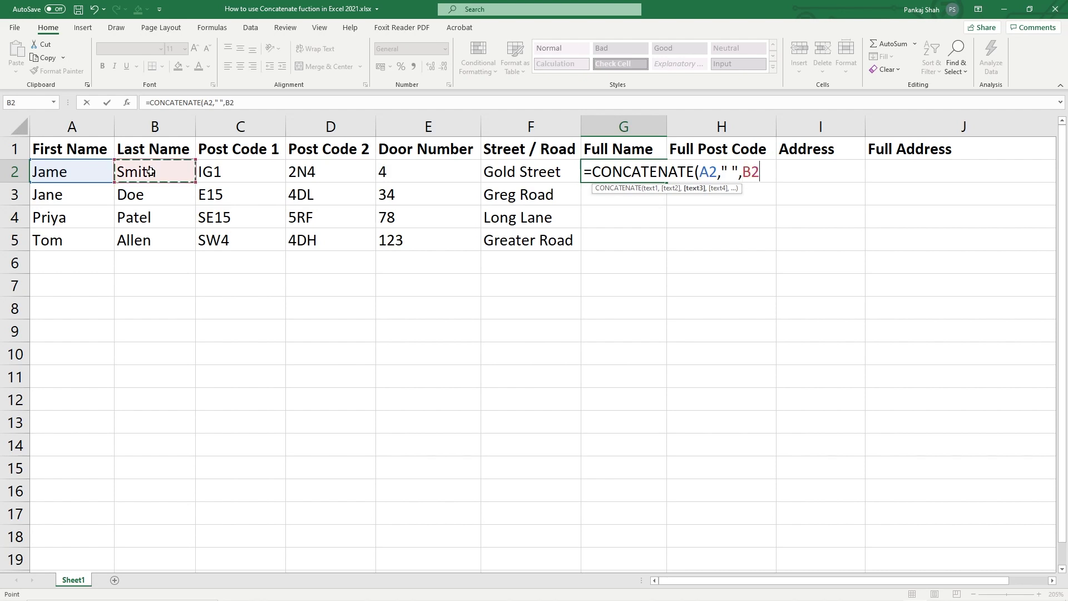
text())
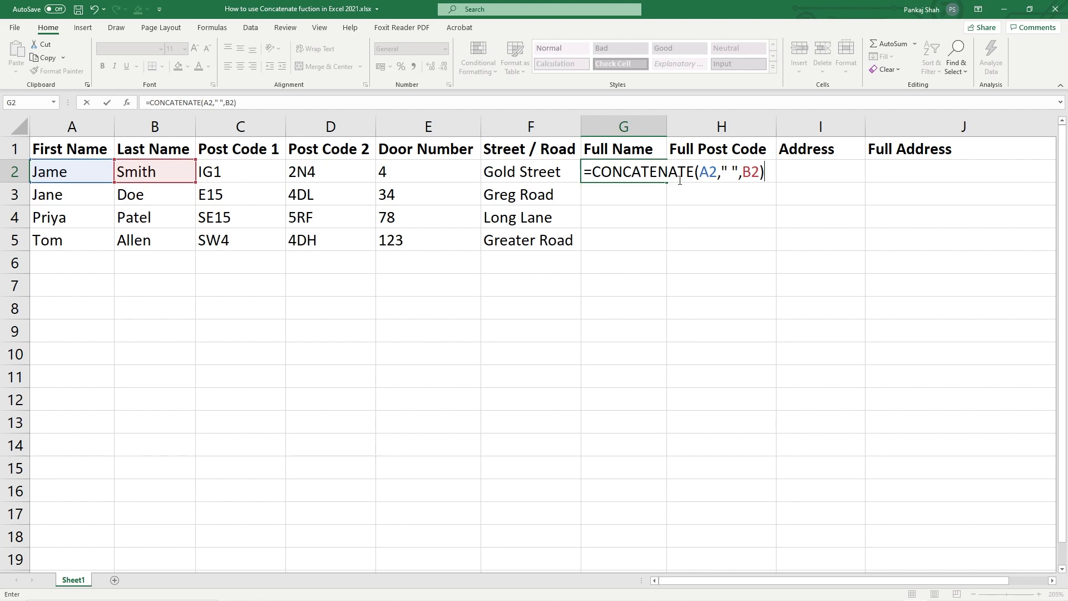
key(Return)
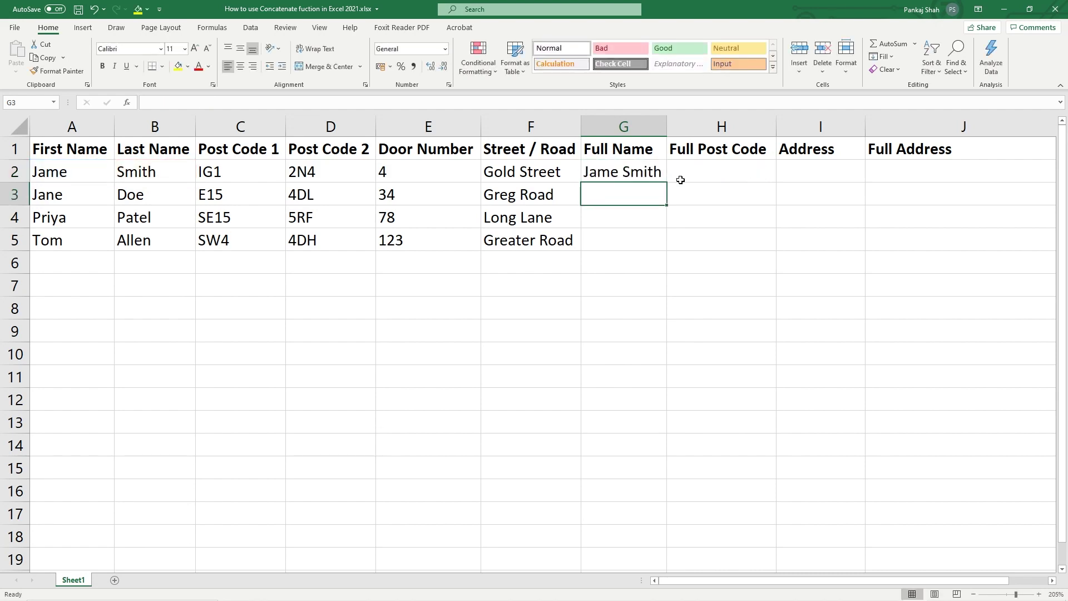
click(593, 173)
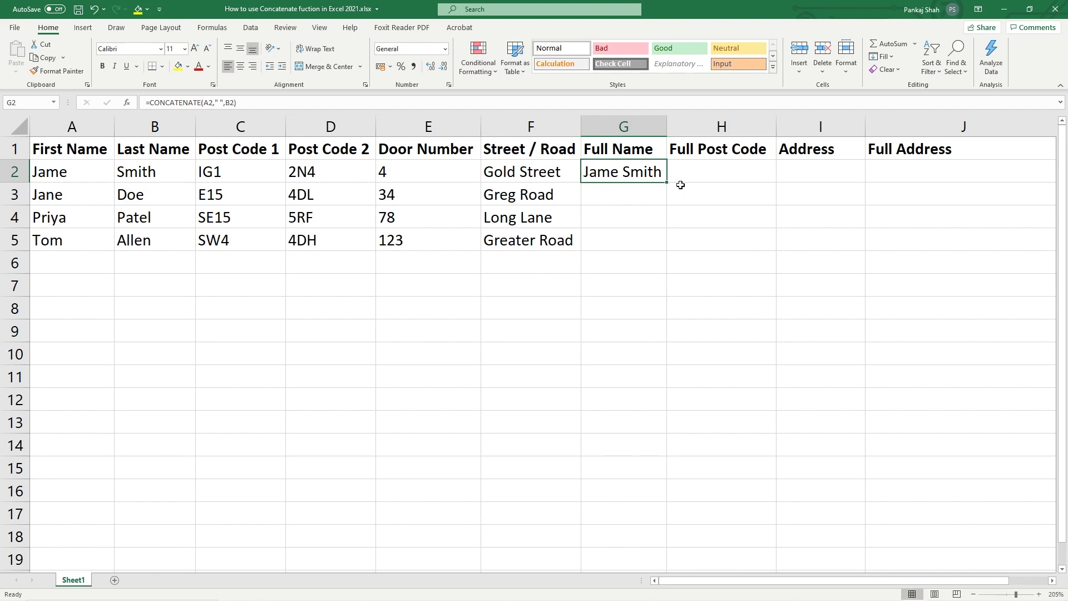
drag(667, 182, 670, 257)
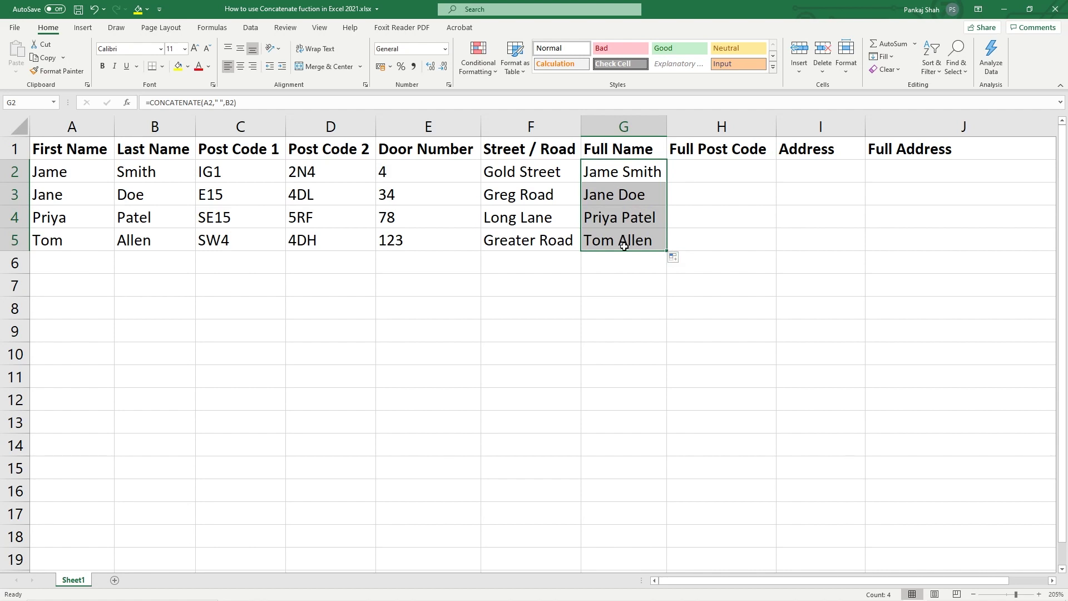
- Compare the Full Name formulas in rows 3 to 5 with the matching First Name and Last Name cells
click(100, 198)
click(148, 198)
click(628, 198)
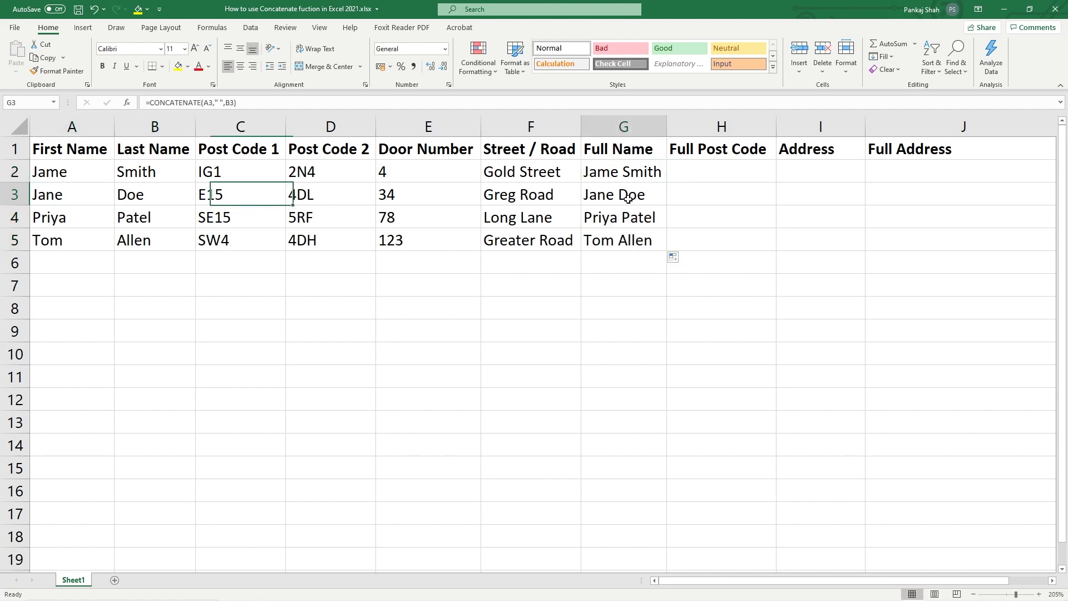
click(72, 220)
click(160, 219)
click(614, 218)
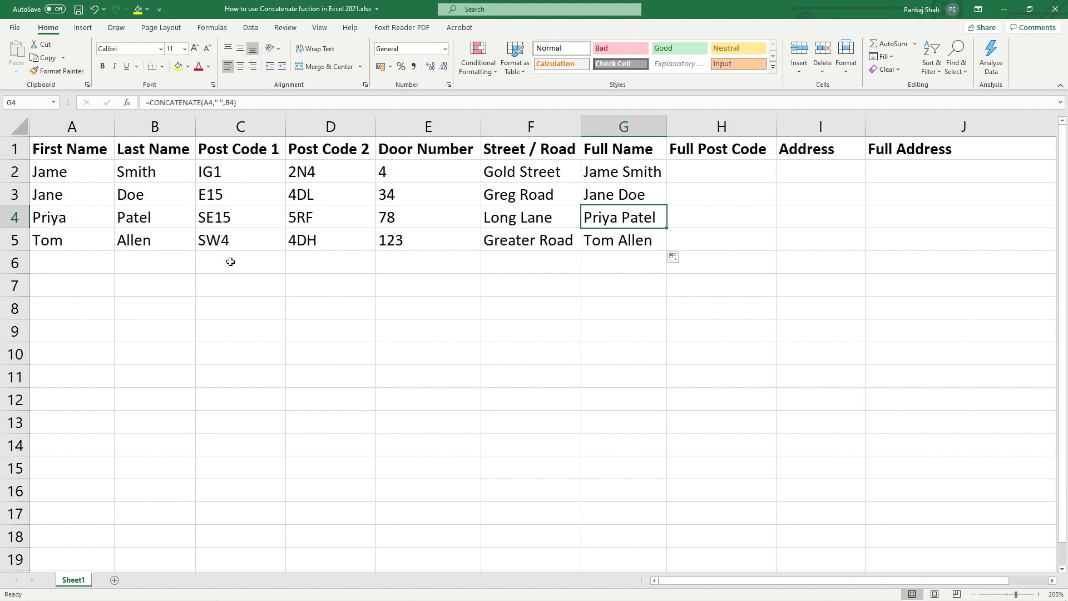
click(80, 240)
click(145, 241)
click(617, 240)
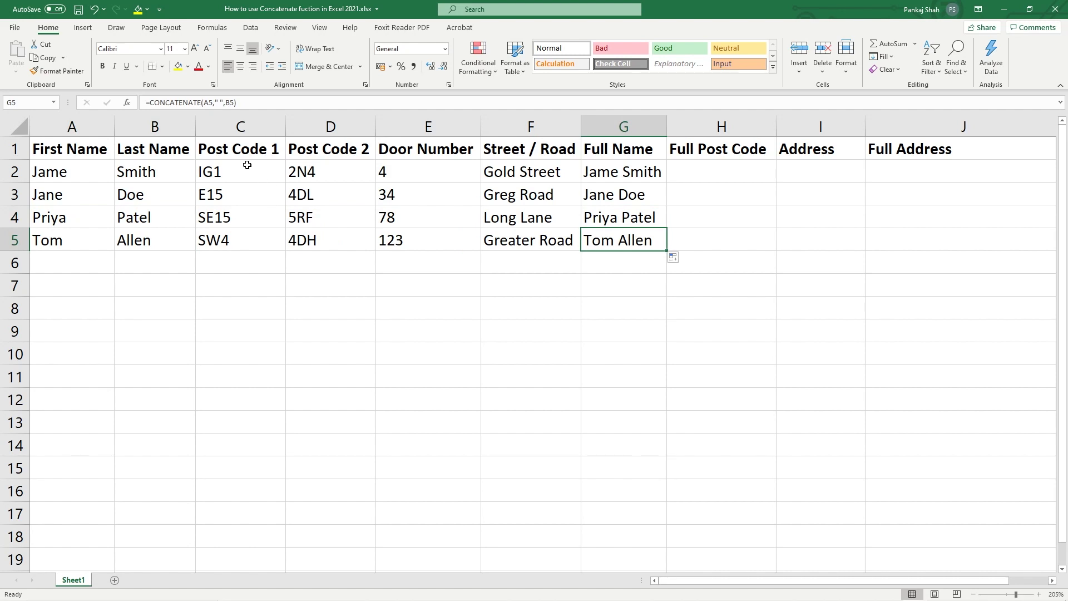
- Enter =CONCATENATE(C2," ",D2) in H2 to build the full post code, and fill the formula down to H5
click(714, 178)
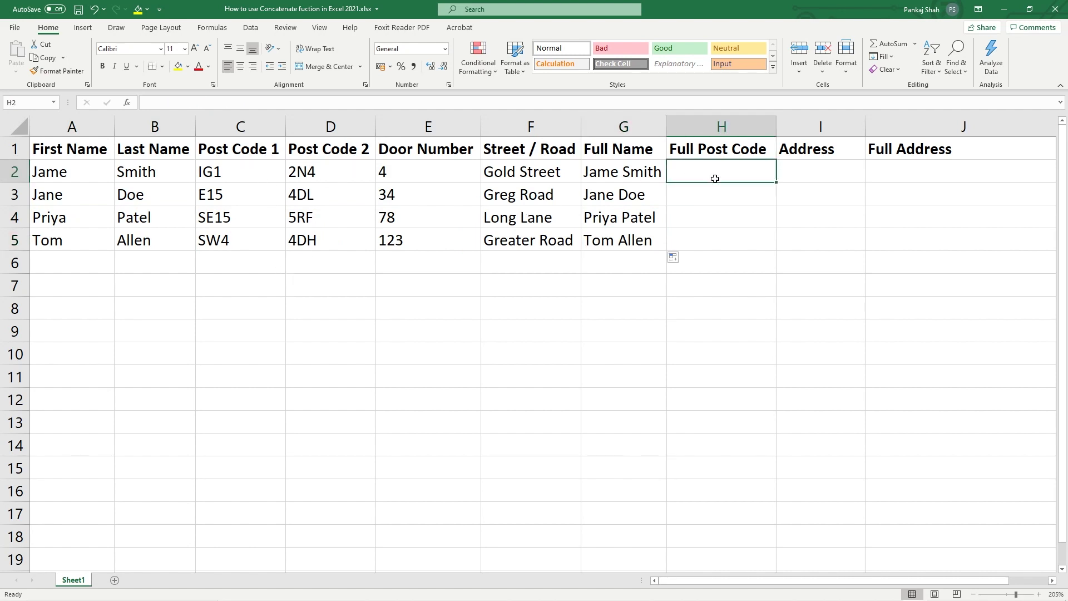
text(=)
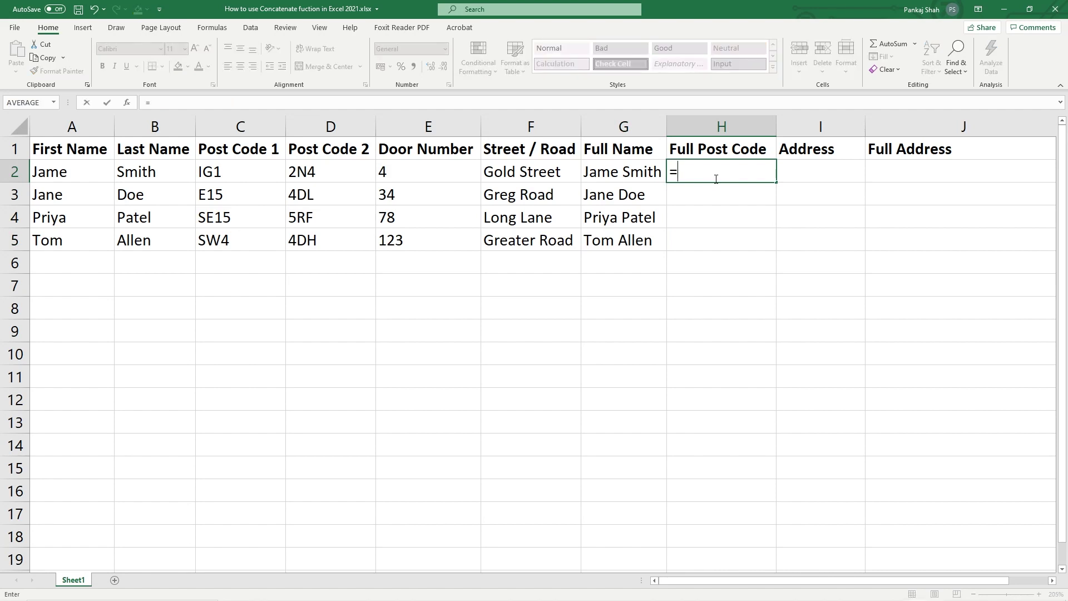
text(con)
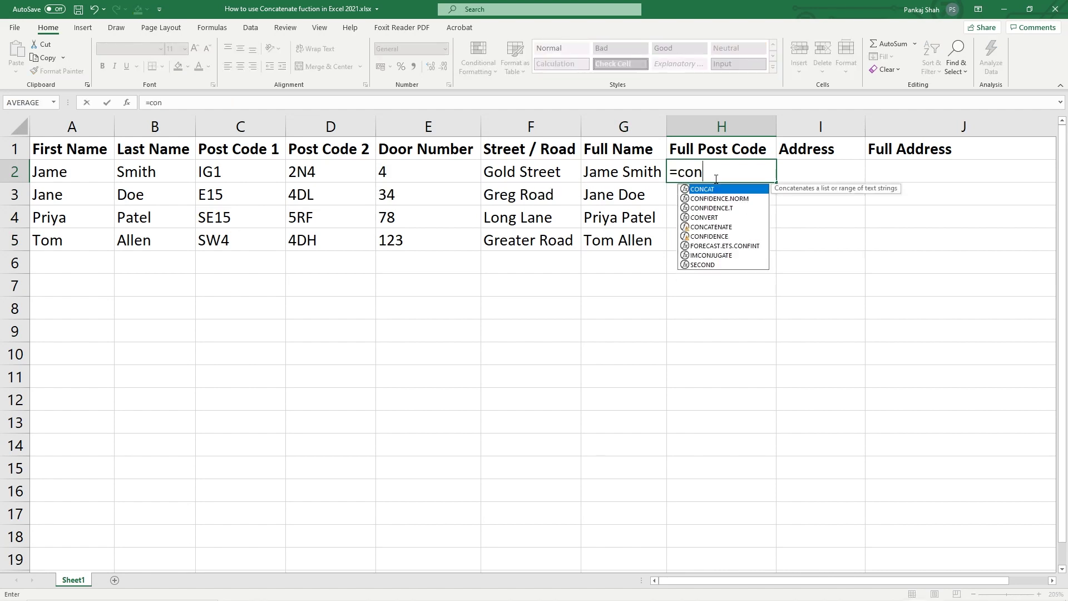
double_click(705, 227)
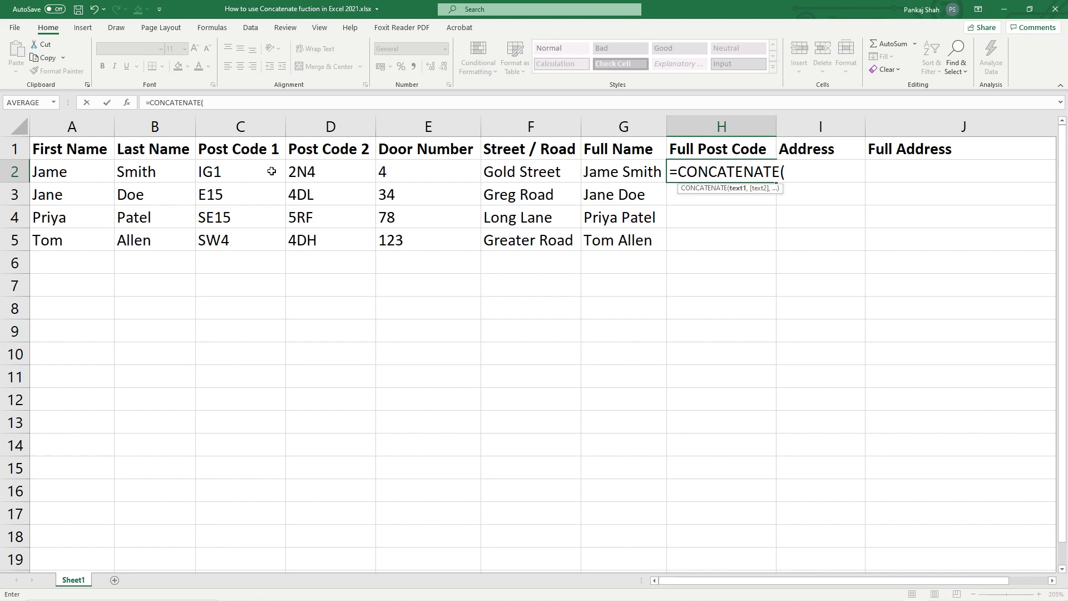
click(222, 177)
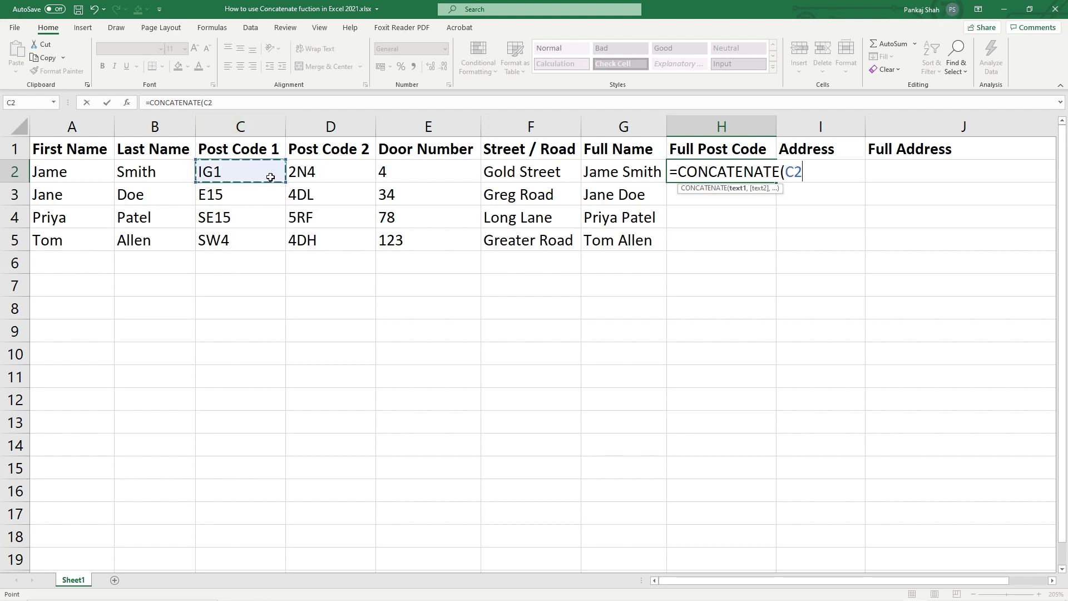
text(,")
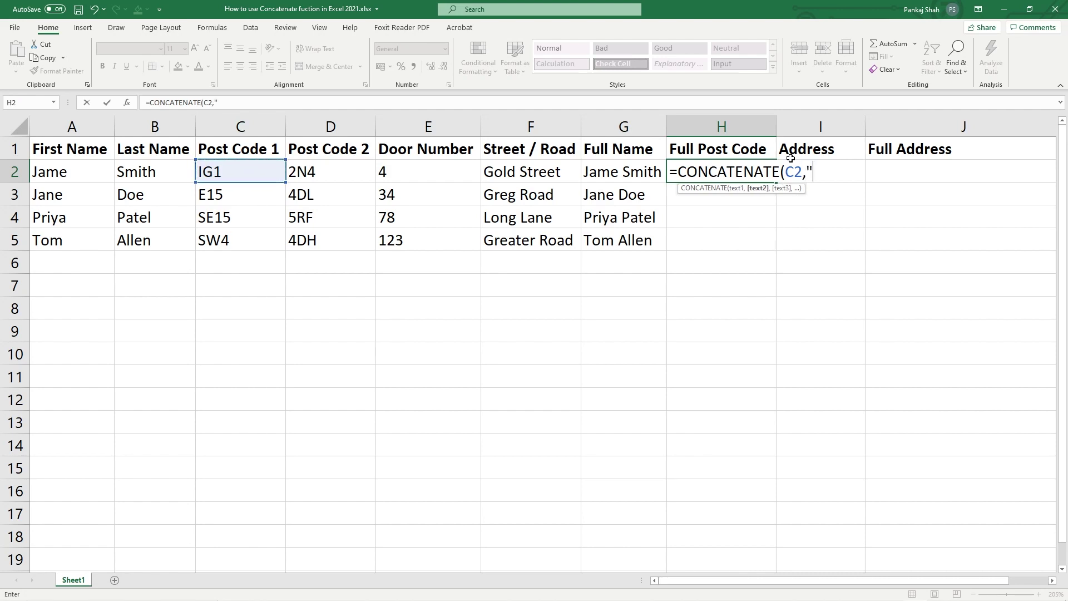
text( ",)
click(344, 168)
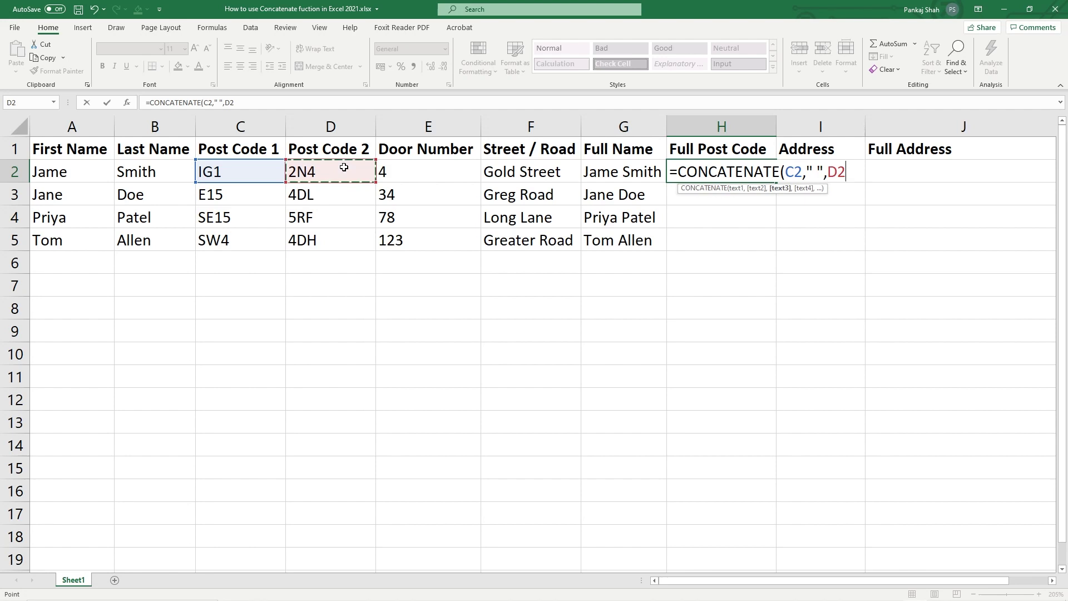
text())
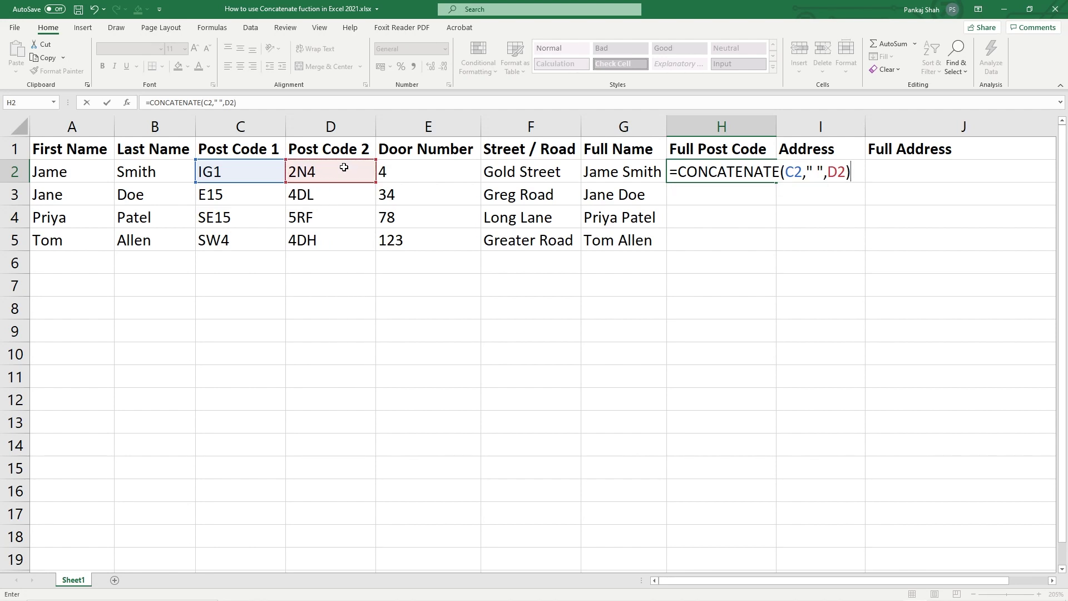
key(Return)
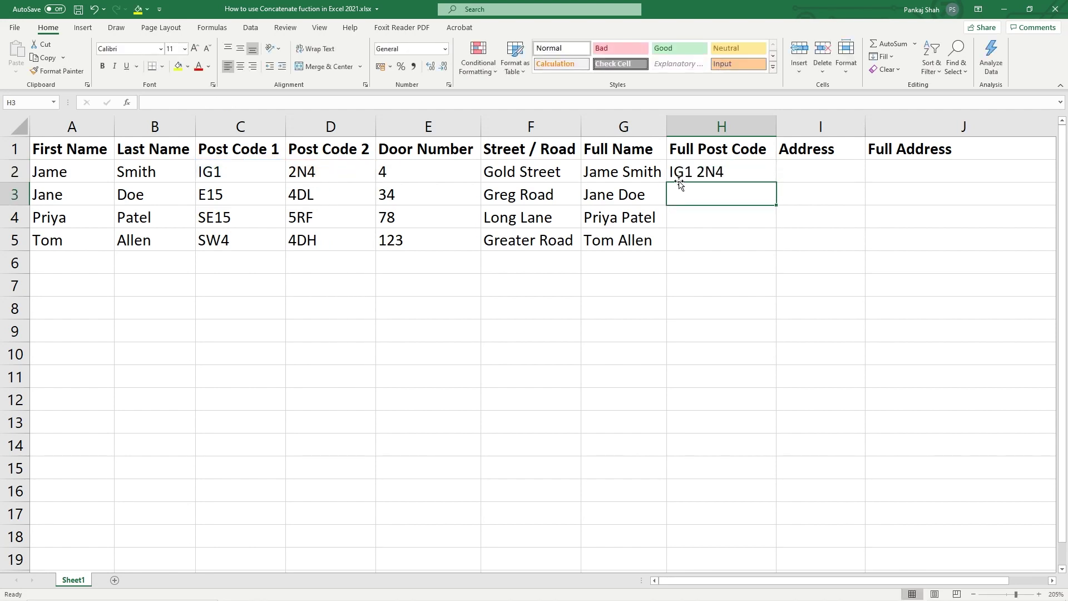
click(753, 173)
drag(775, 183, 768, 243)
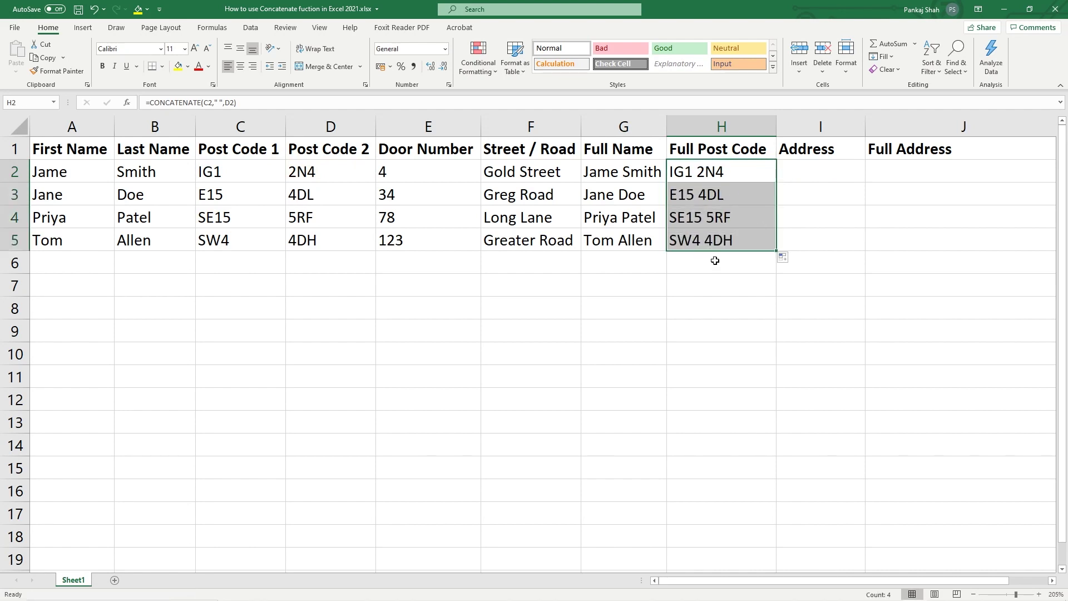
- Enter =CONCATENATE(E2," ",F2) in I2 to join the door number and street as the address
click(805, 177)
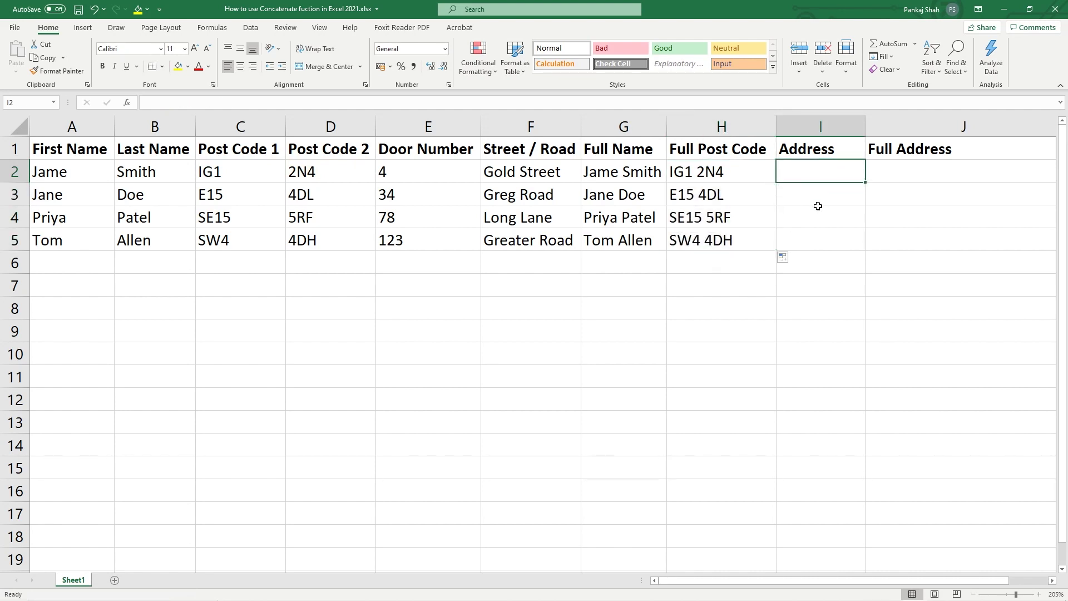
click(422, 162)
click(542, 167)
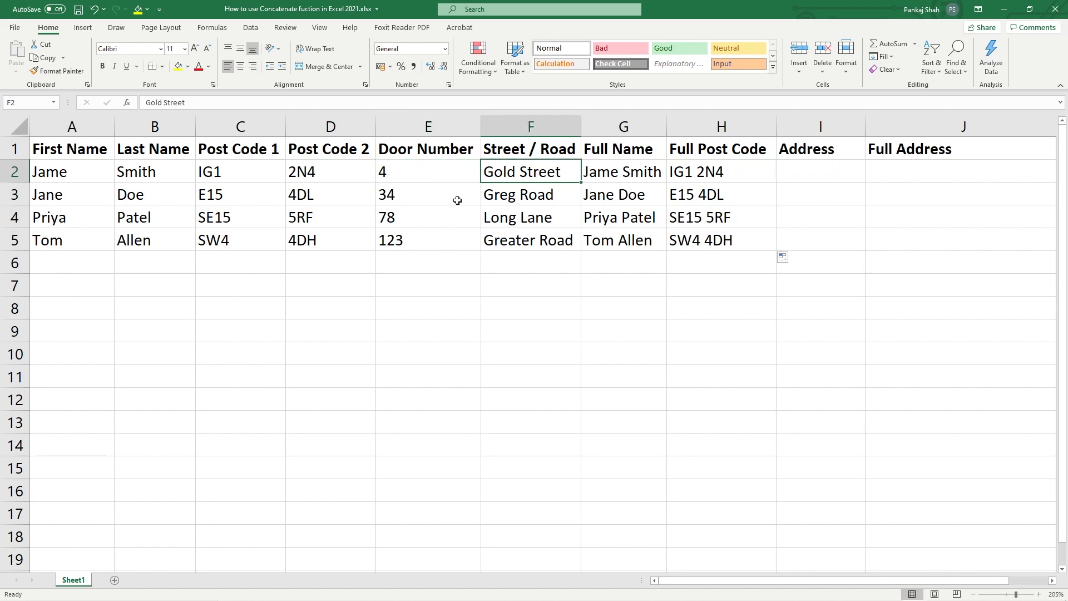
click(819, 168)
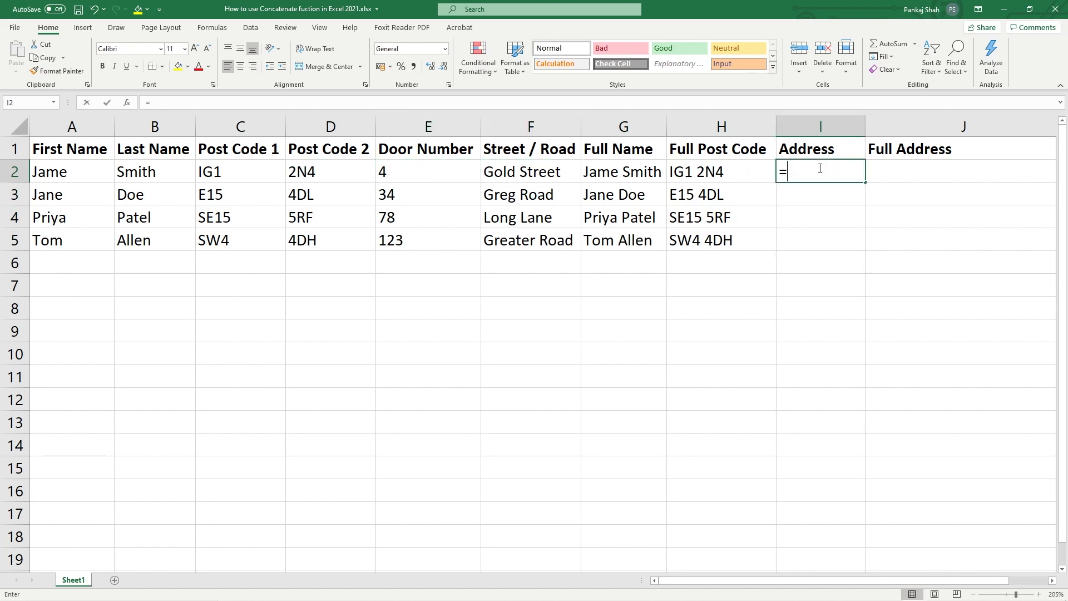
text(=con)
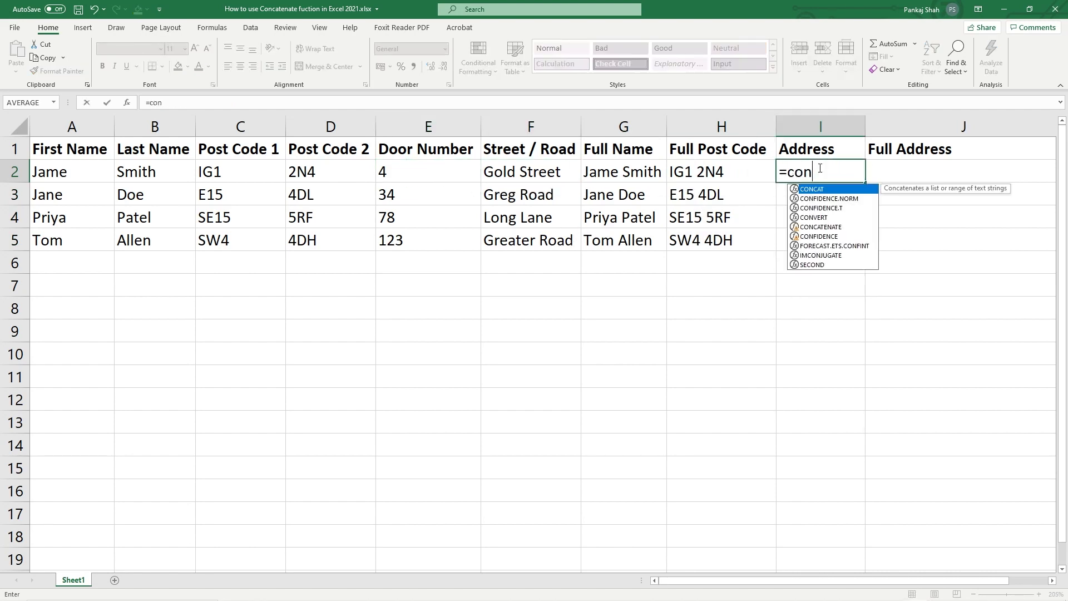
double_click(845, 227)
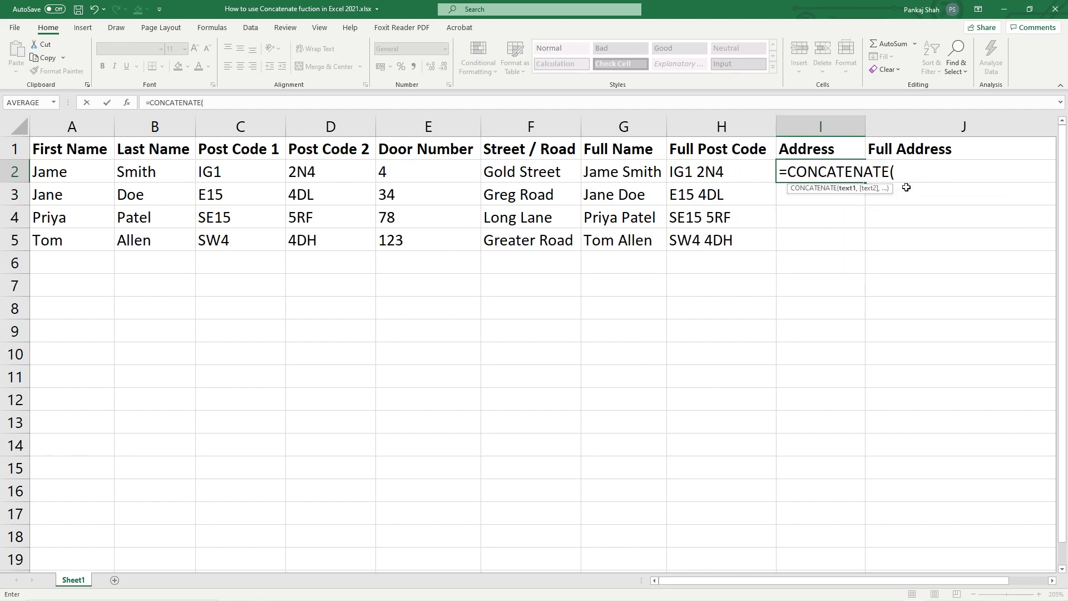
click(432, 173)
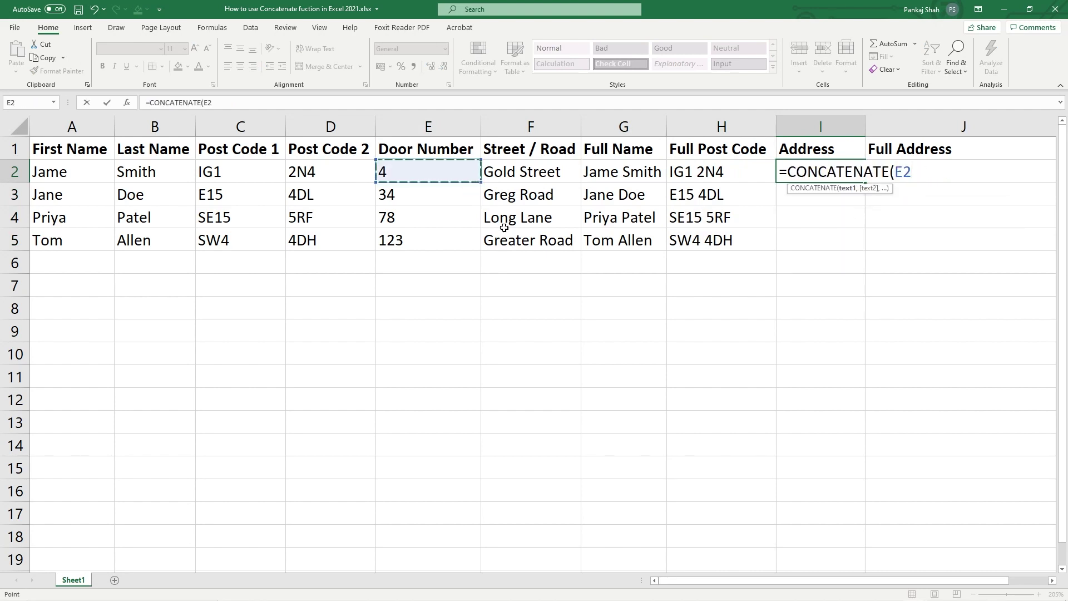
text(,)
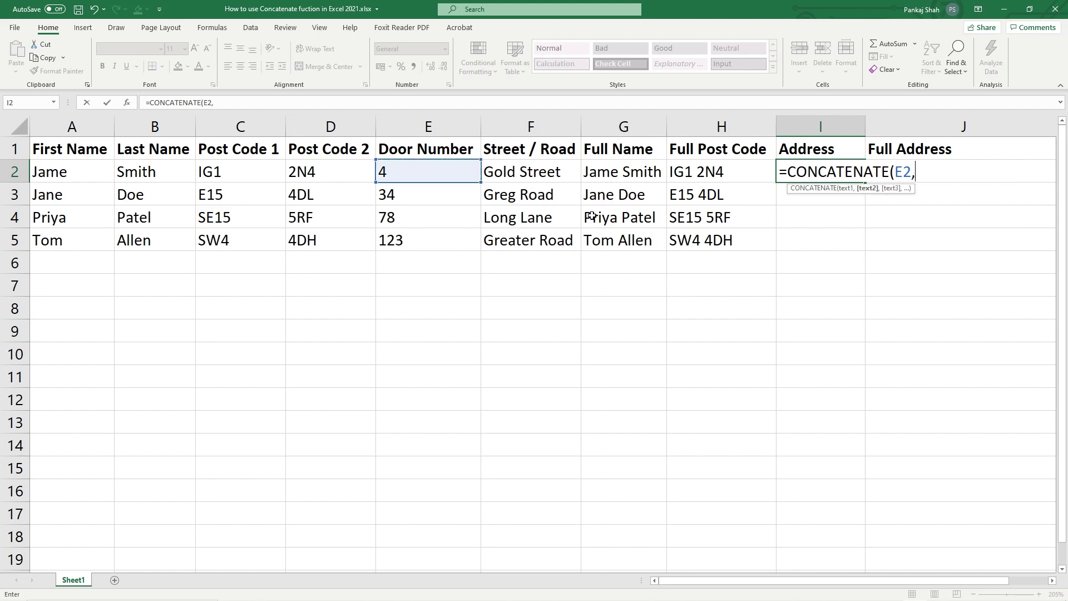
text(" ",)
click(497, 170)
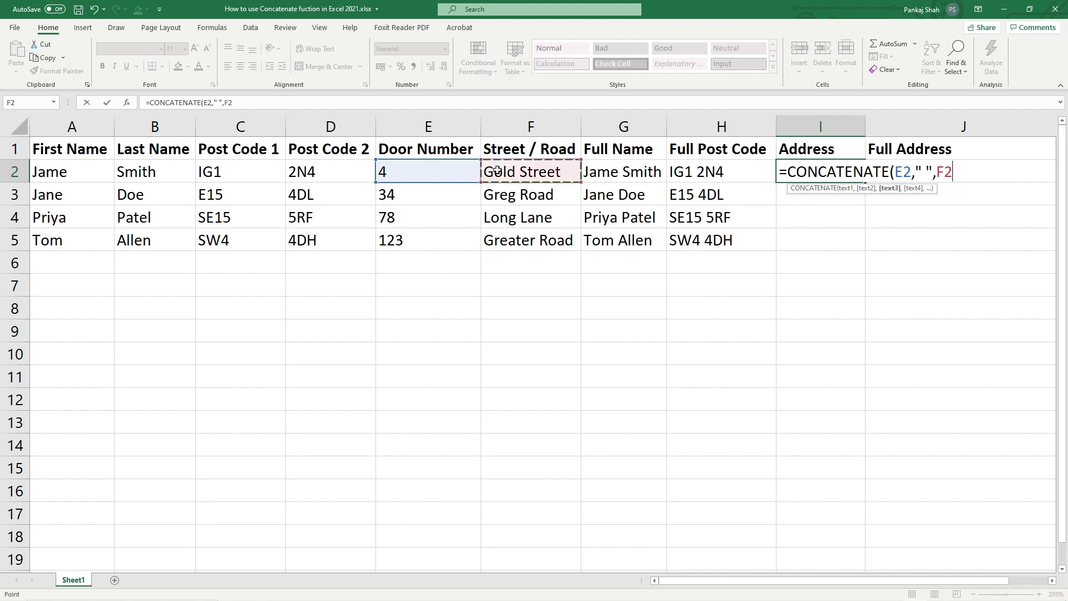
text())
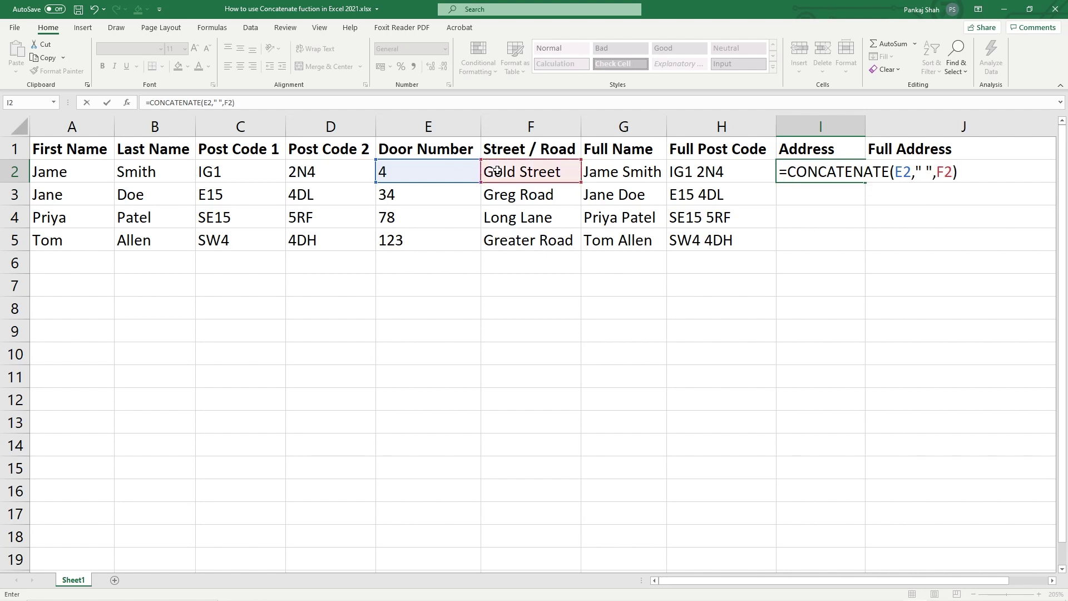
key(Return)
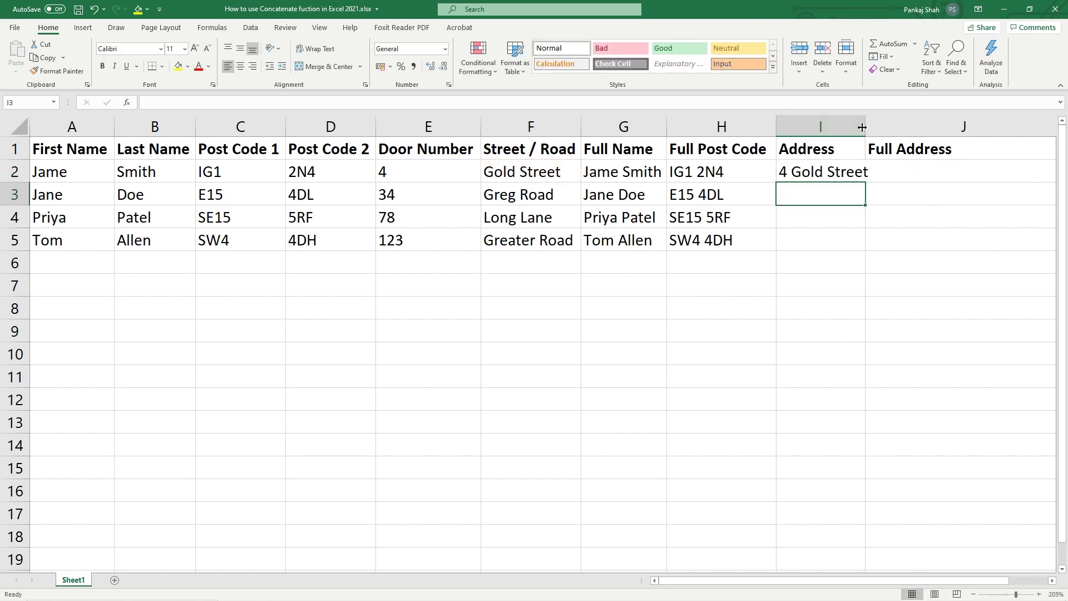
- Fill the Address formula from I2 down to I5 and fit the width of column I to its contents
drag(863, 126, 875, 126)
click(862, 171)
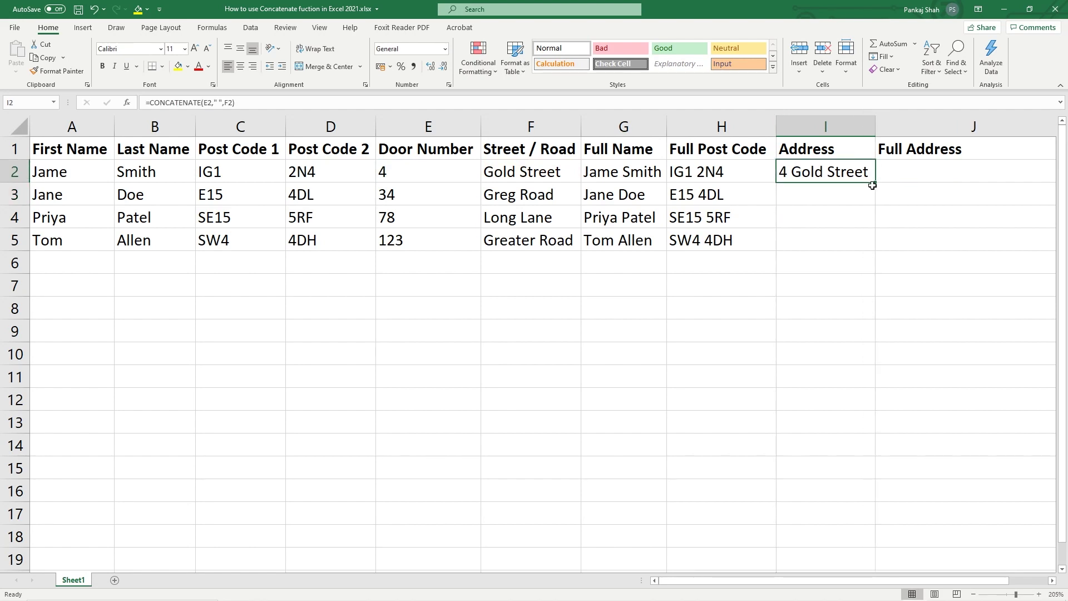
drag(874, 184, 876, 253)
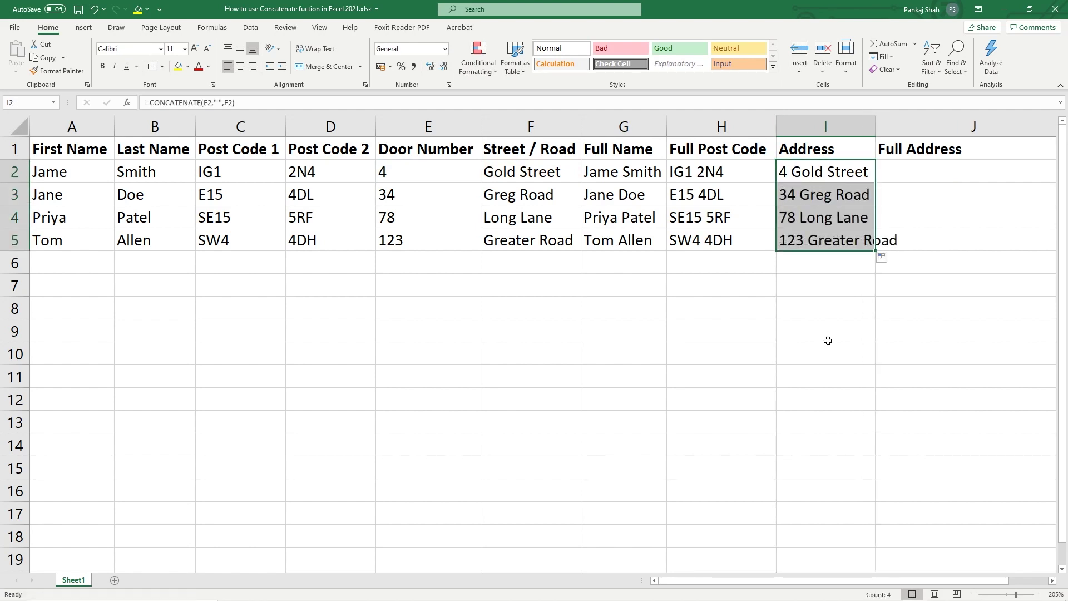
click(891, 172)
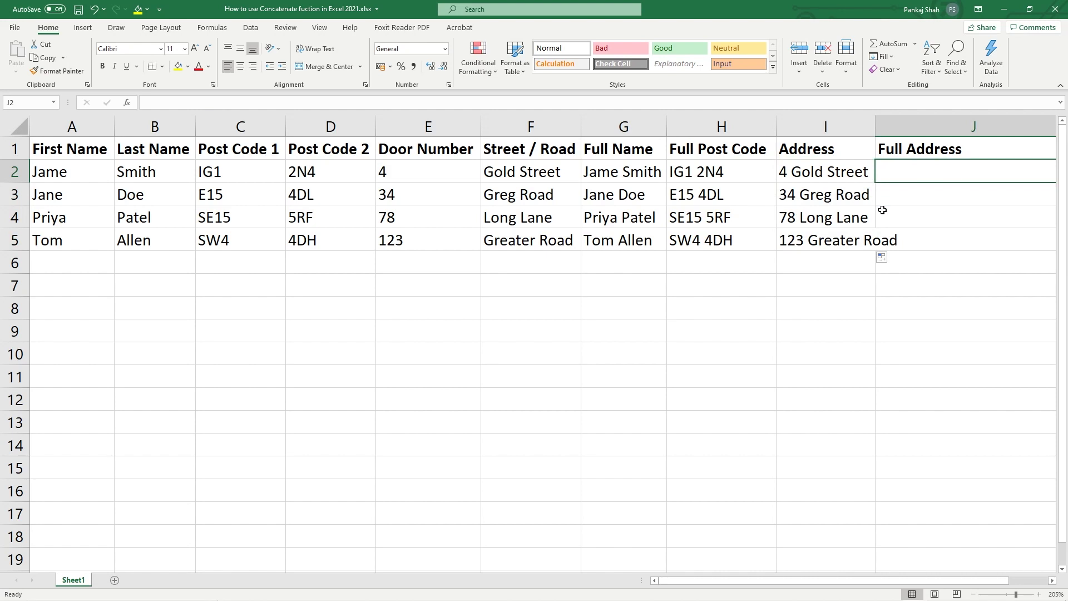
double_click(875, 123)
drag(817, 171, 814, 246)
drag(701, 168, 749, 247)
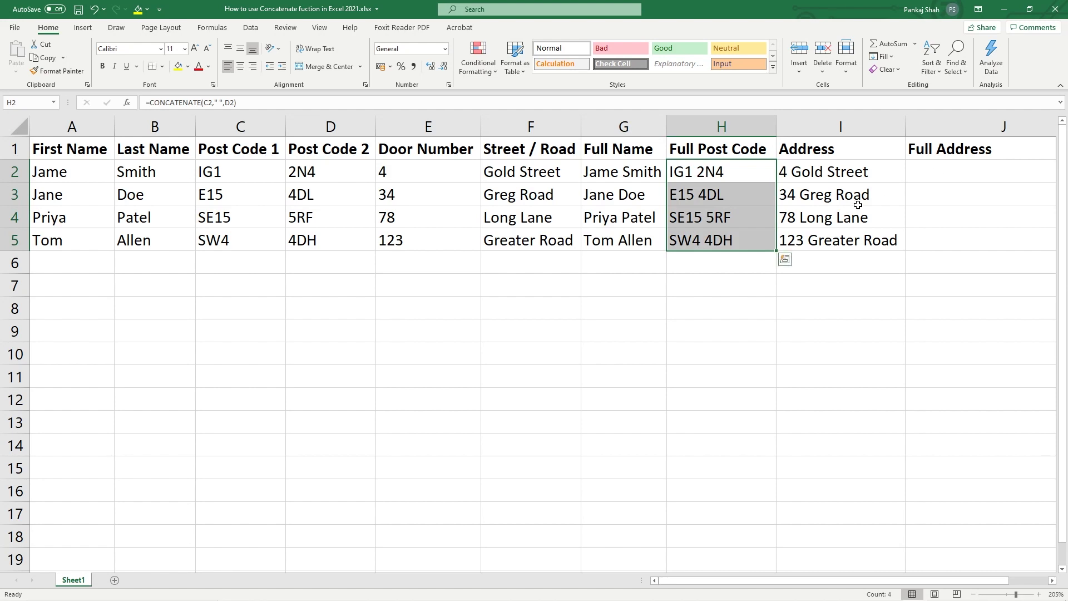
- Enter =CONCATENATE(E2," ",F2," ",C2," ",D2) in J2 to join door number, street and both post code parts
click(922, 172)
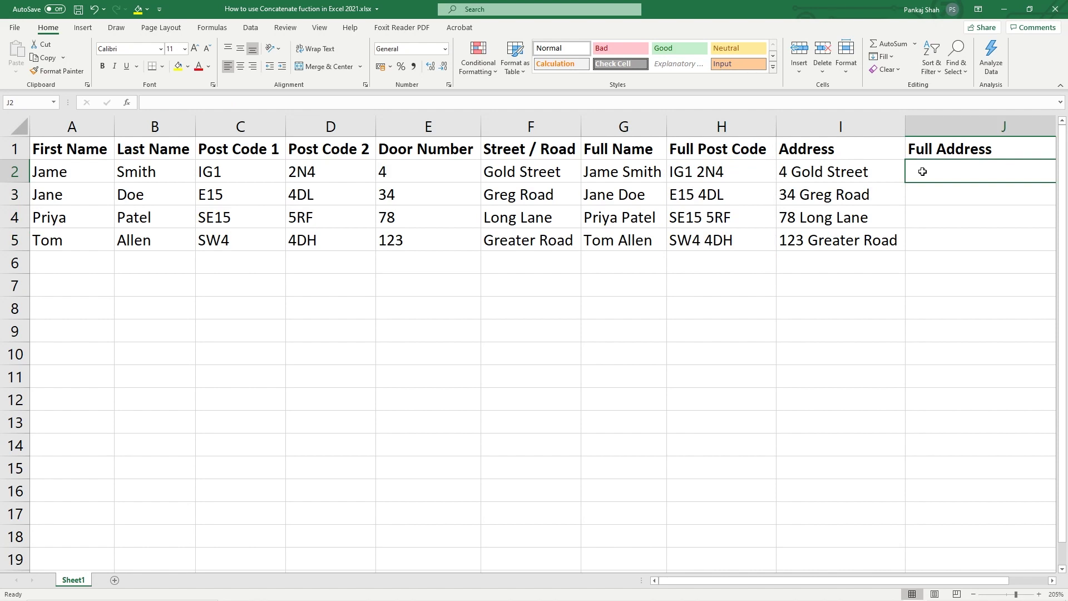
text(=)
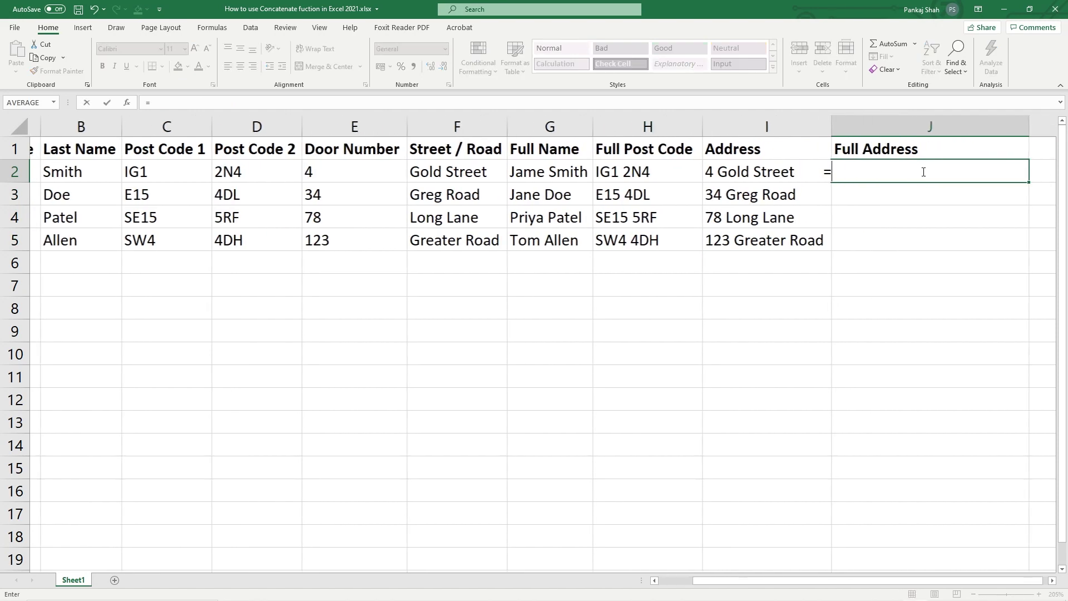
text(con)
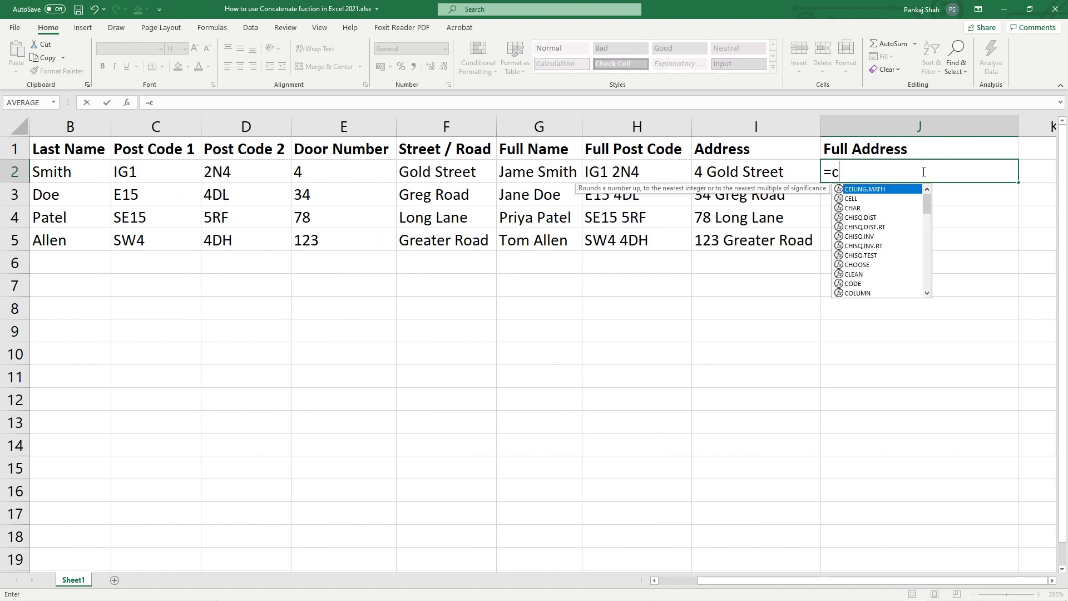
double_click(871, 227)
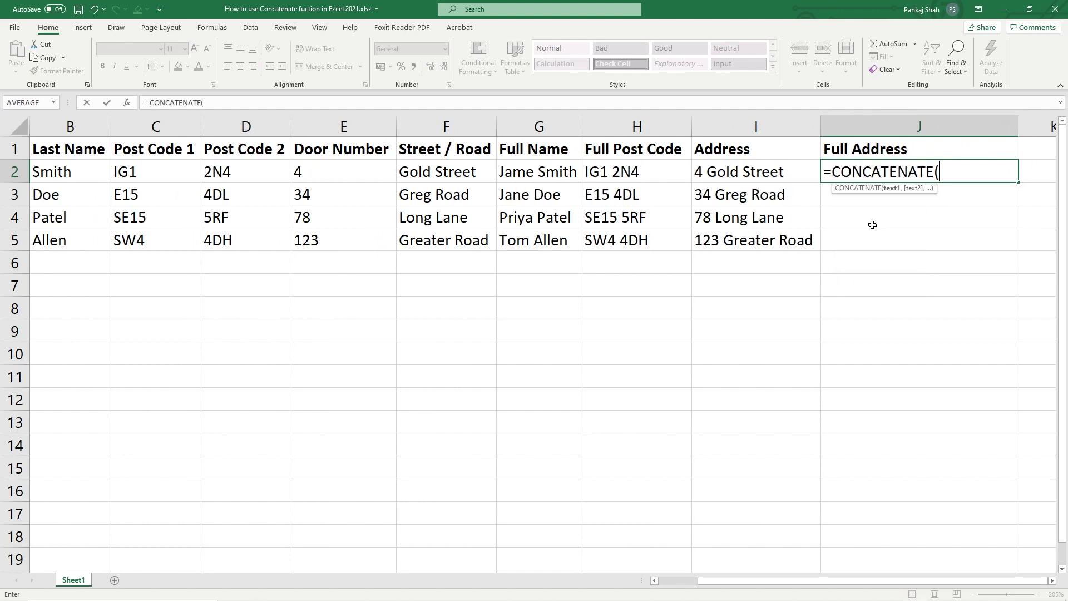
click(322, 170)
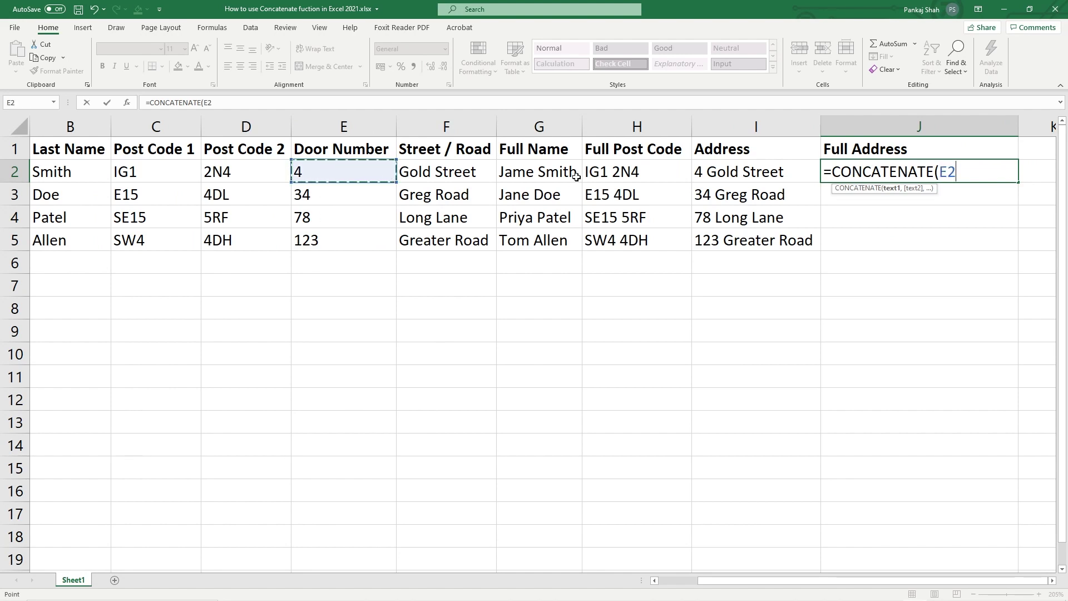
text(,)
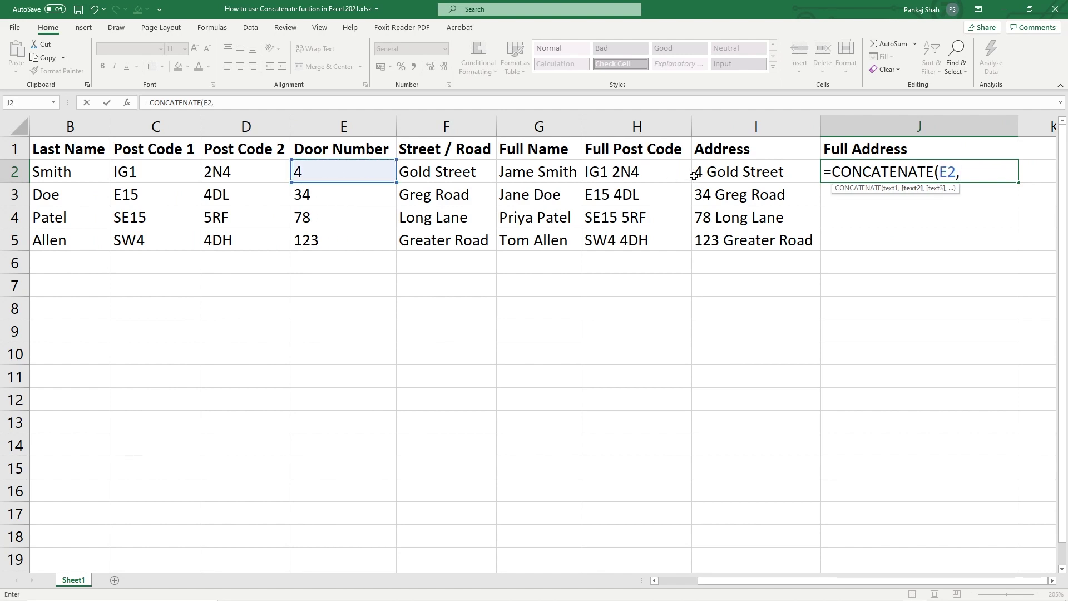
text(" ",)
click(469, 170)
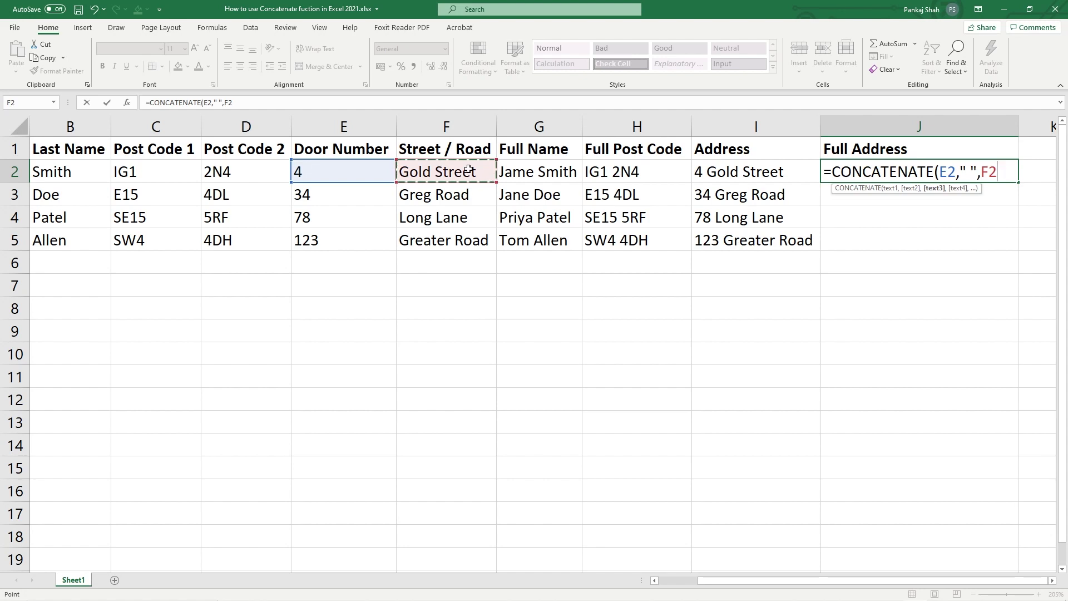
text(,)
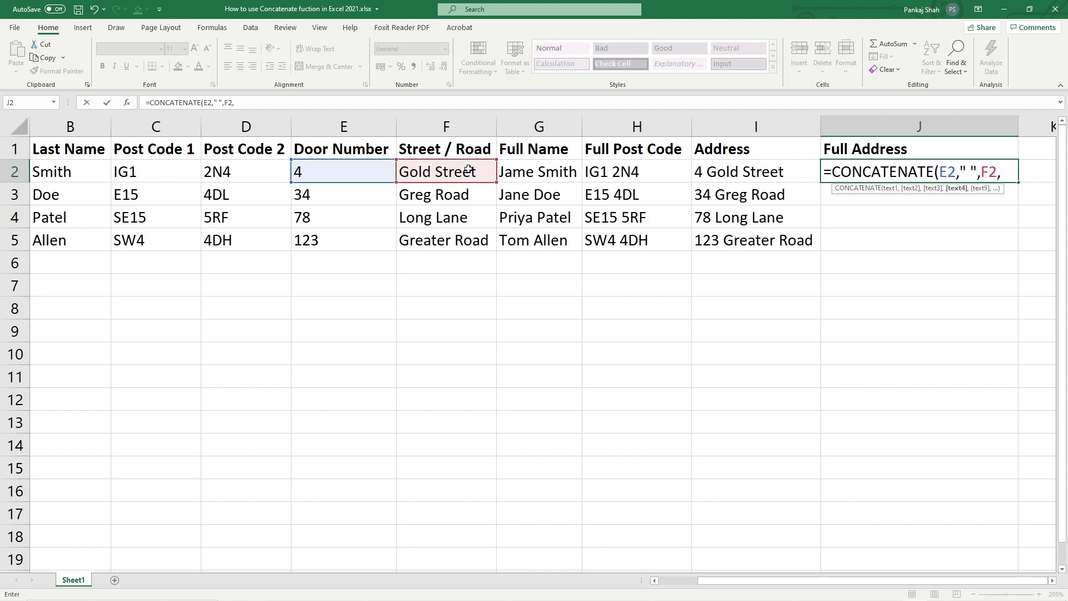
text(" ",)
click(143, 169)
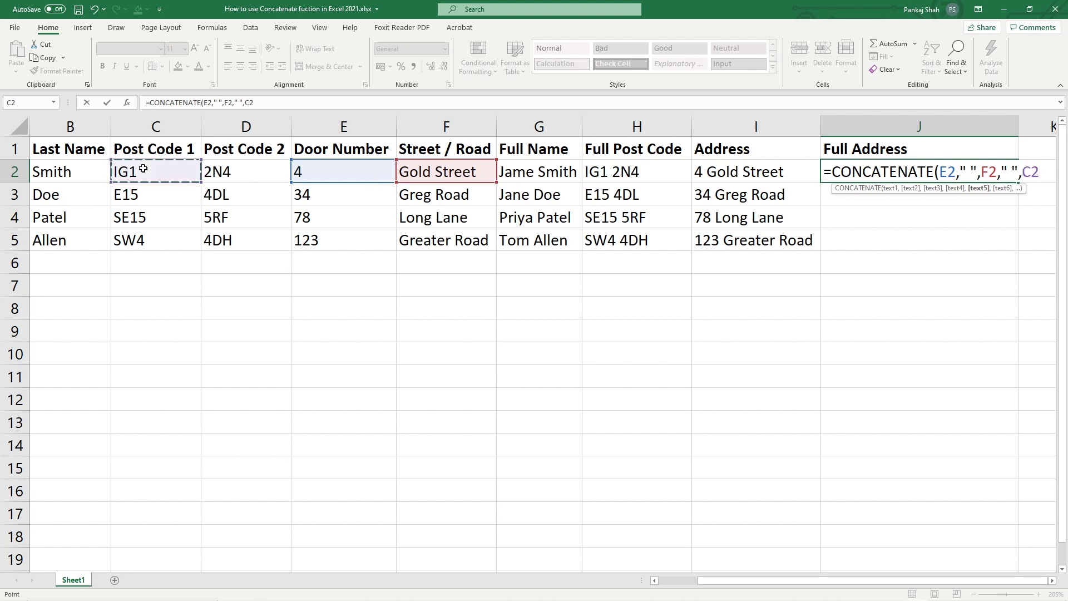
text(,)
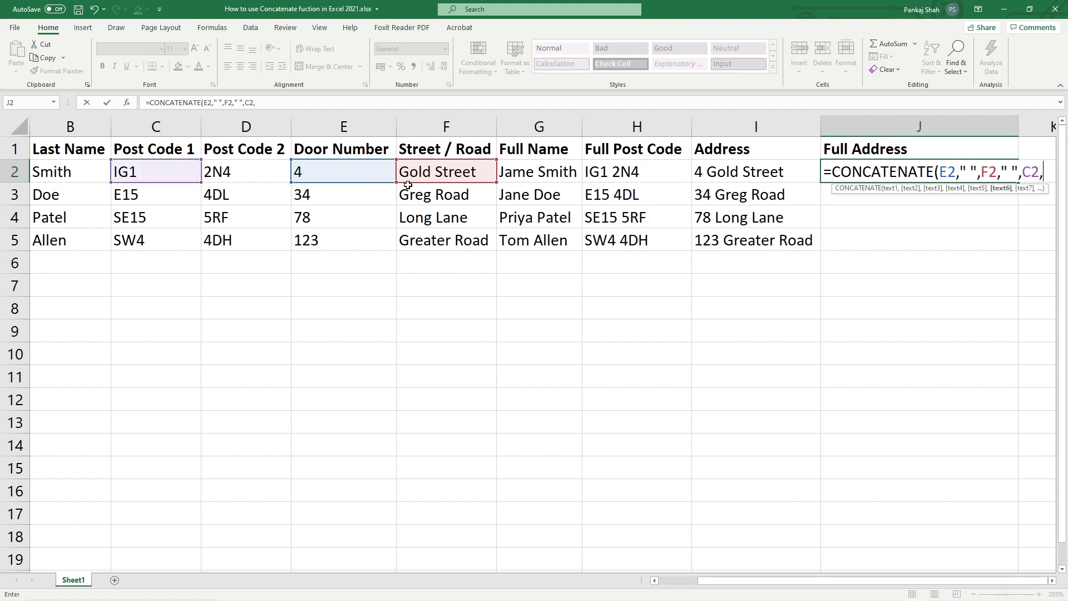
text(" ")
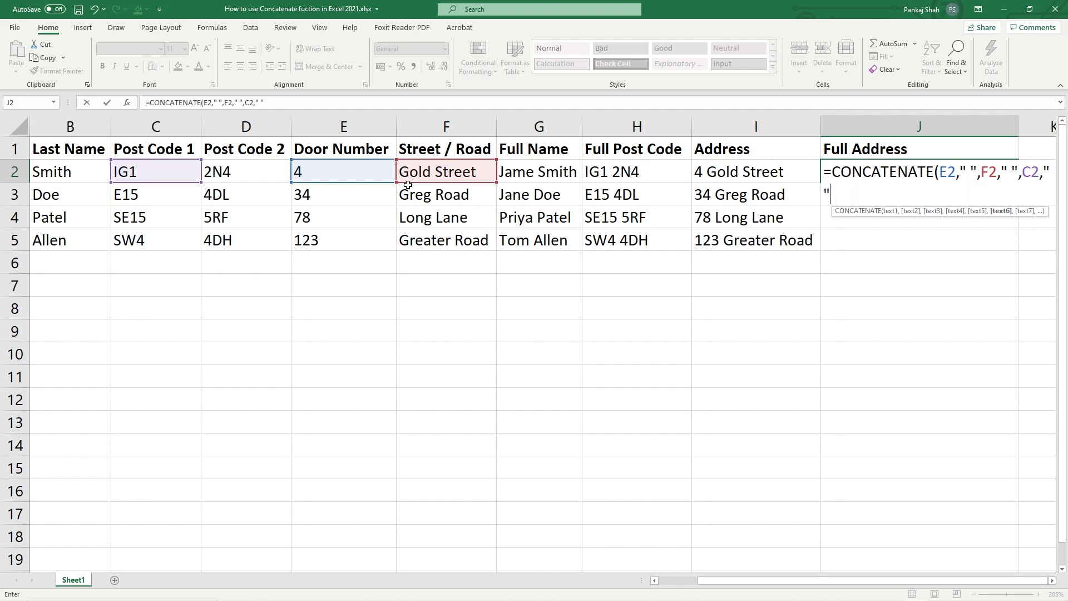
text(,)
click(234, 166)
text())
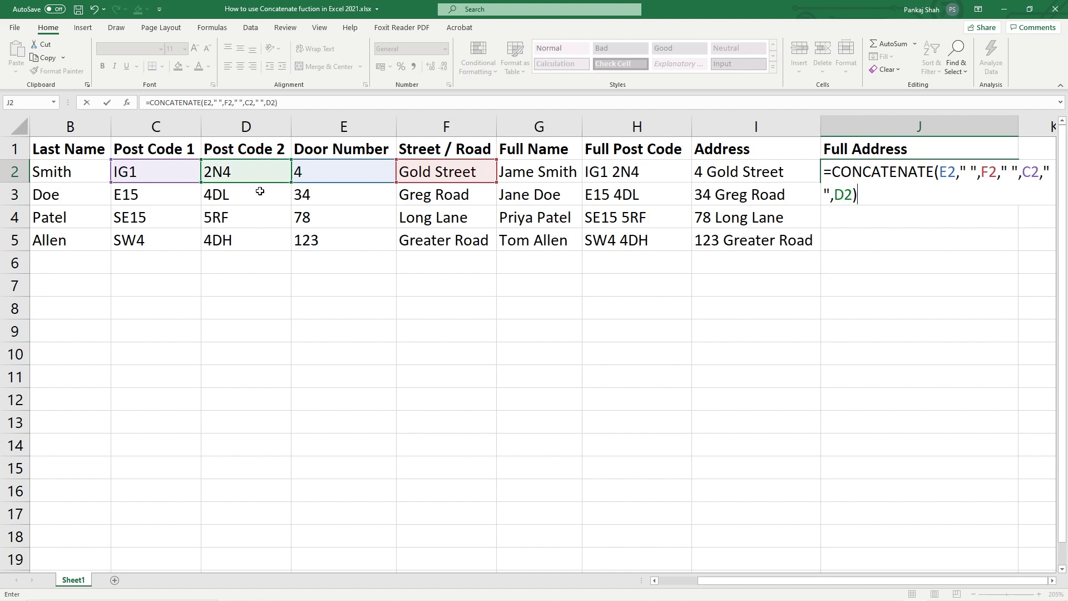
key(Return)
- Fill the Full Address formula from J2 down to J5
click(834, 170)
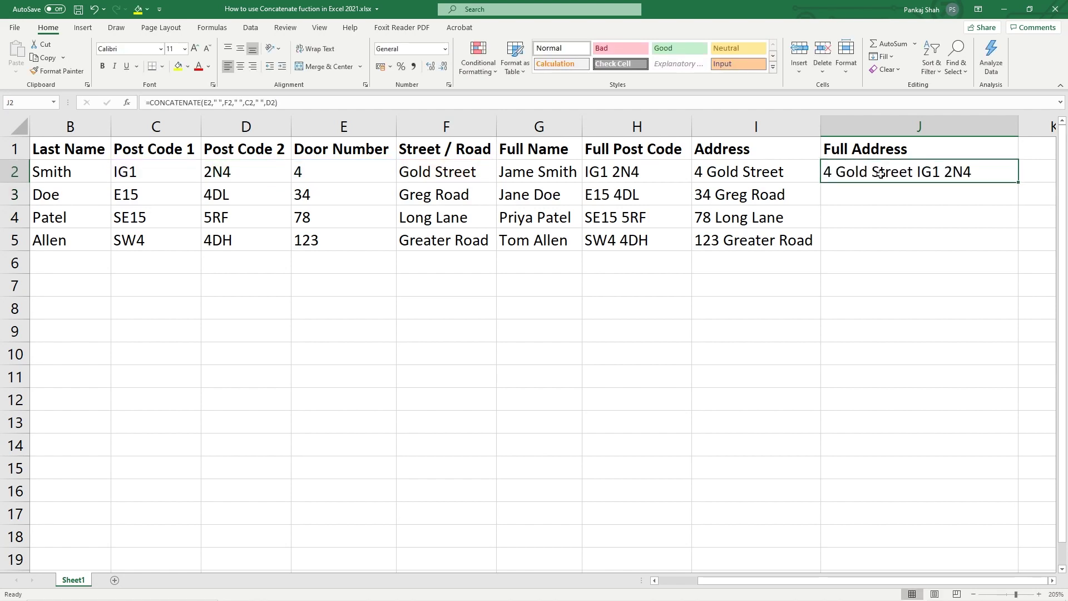
drag(1018, 182, 1016, 248)
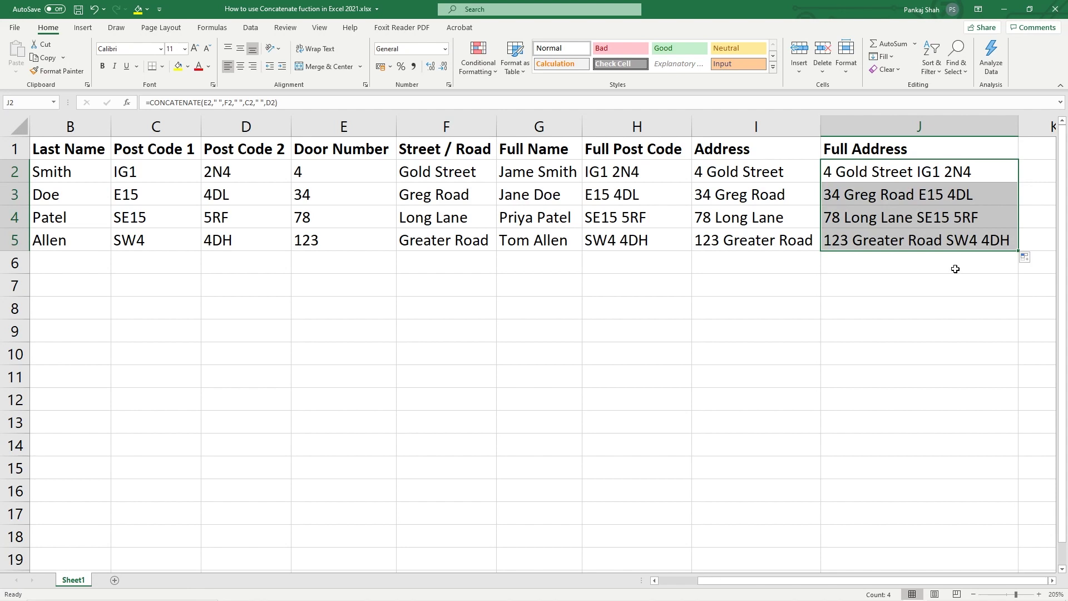
click(909, 298)
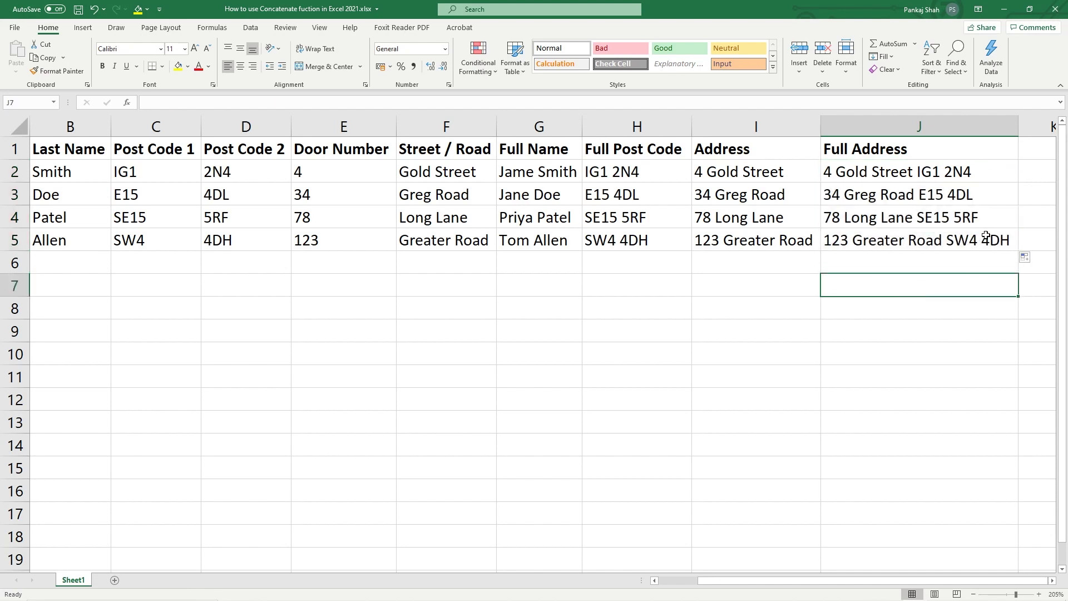
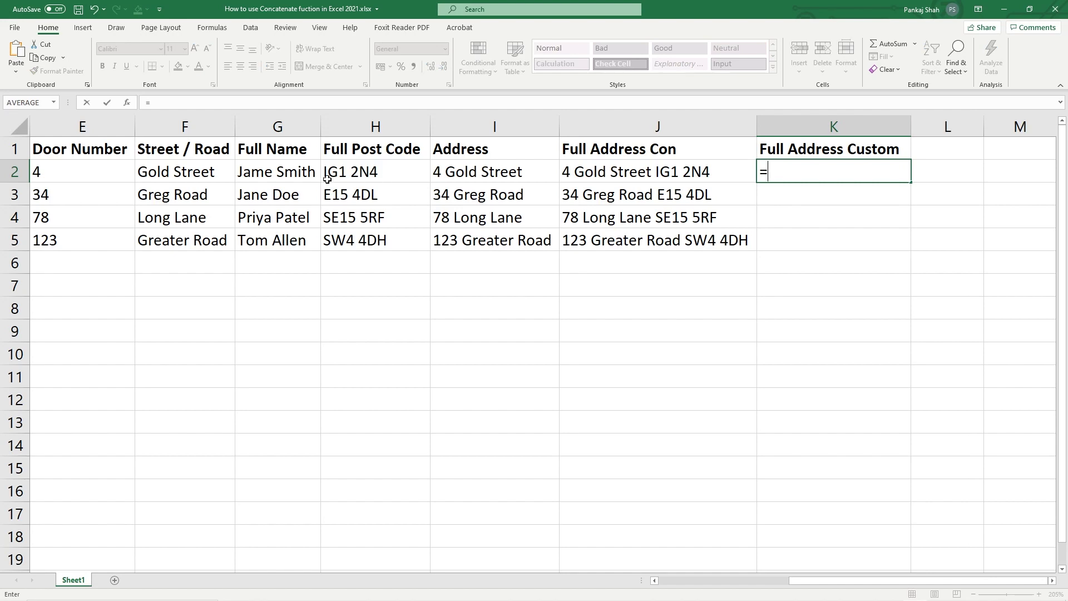
- Enter =I2&" "&H2 in K2 to join the Address and Full Post Code cells with a space
click(456, 175)
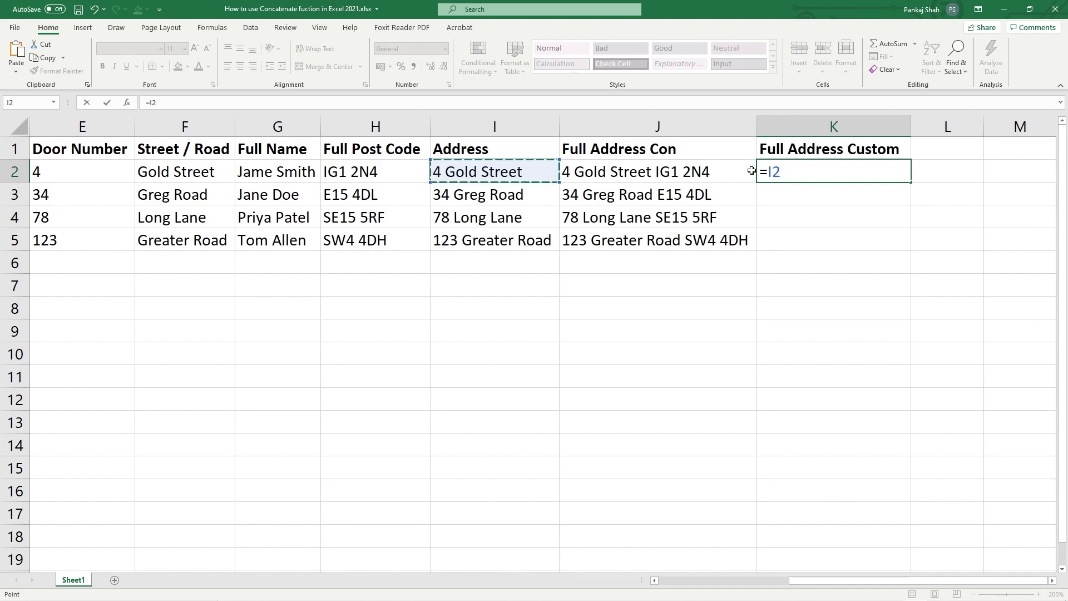
text(&)
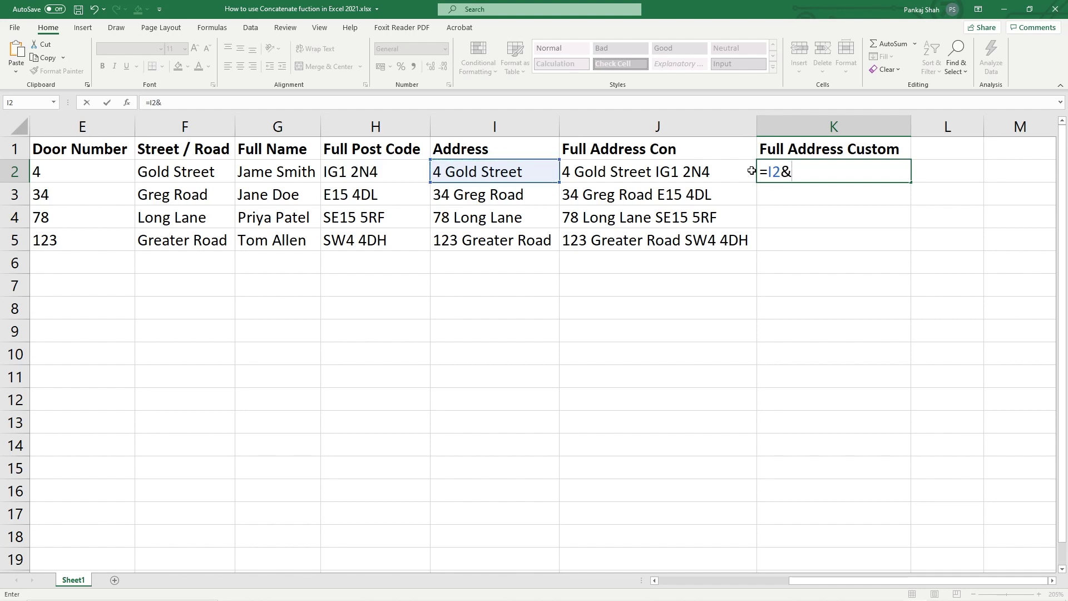
text(" "&)
click(343, 172)
key(Return)
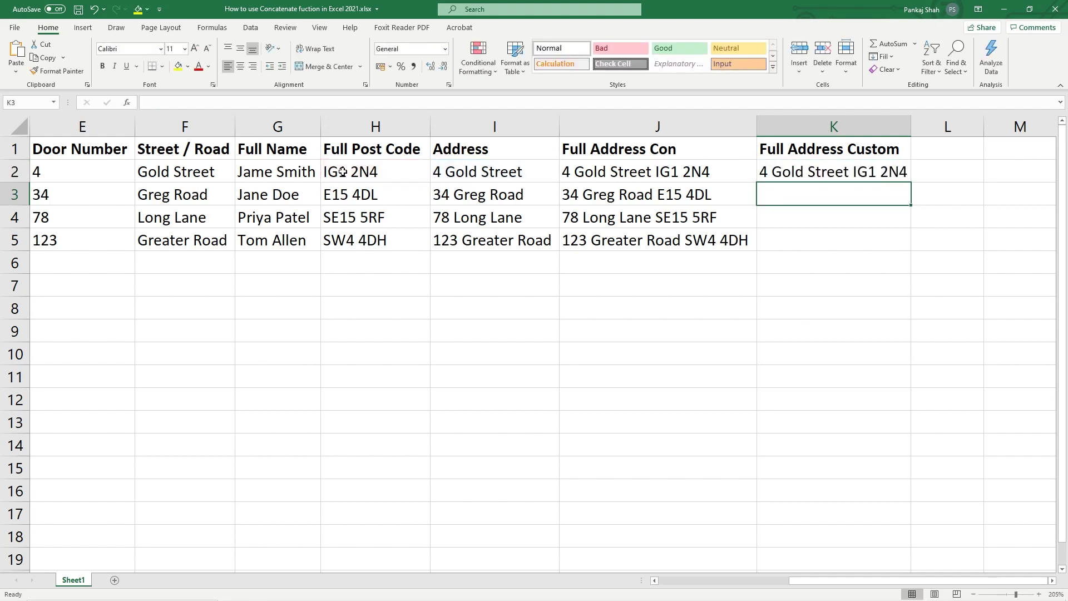
click(801, 171)
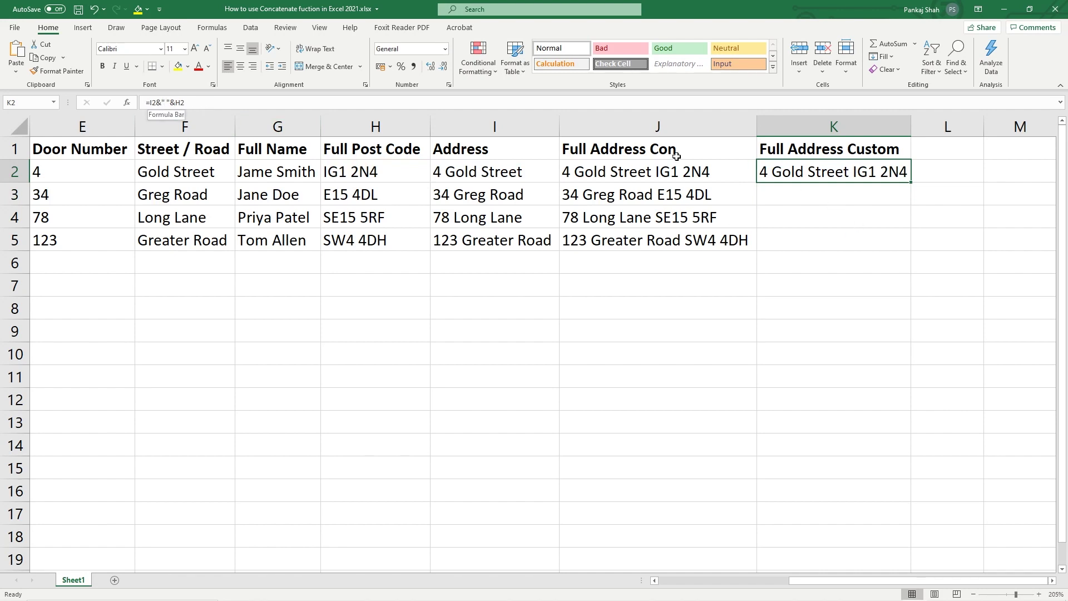
double_click(877, 174)
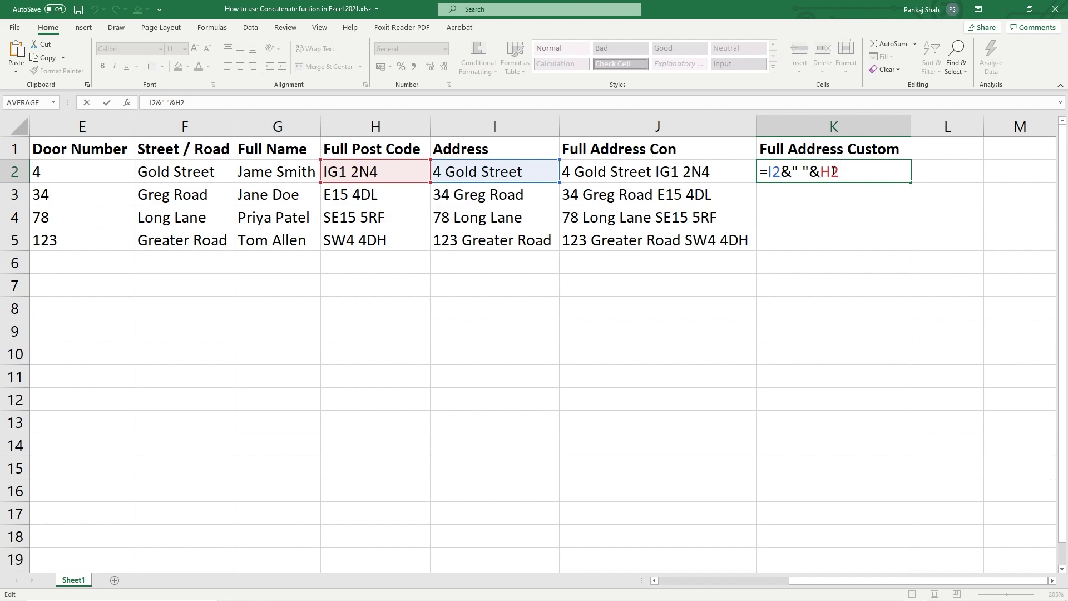
key(Return)
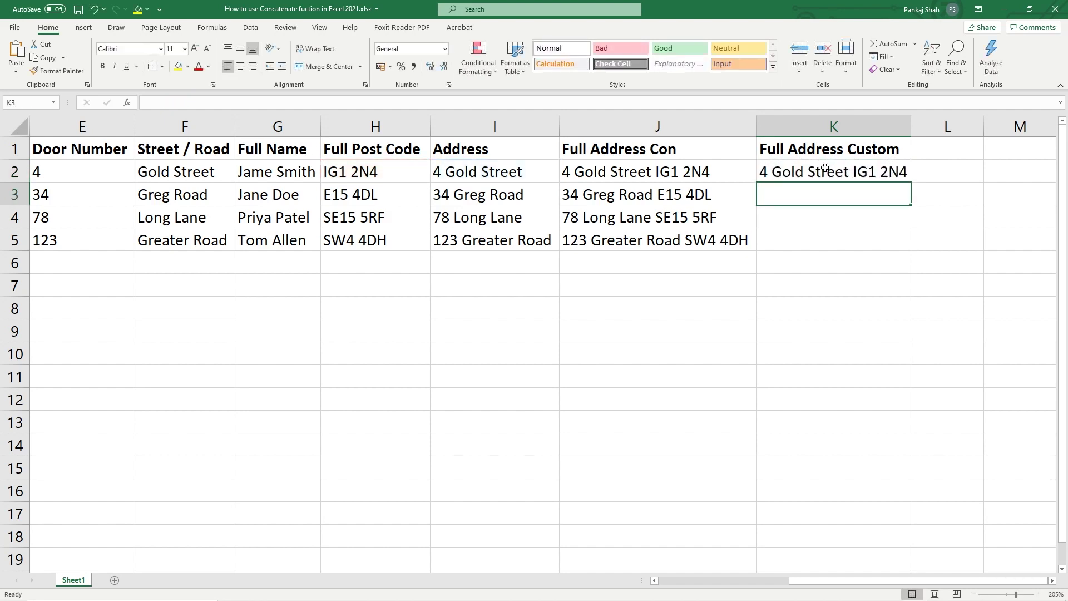
- Fill the Full Address Custom formula from K2 down to K5 and fit the width of column K to its contents
click(831, 174)
drag(910, 182, 910, 250)
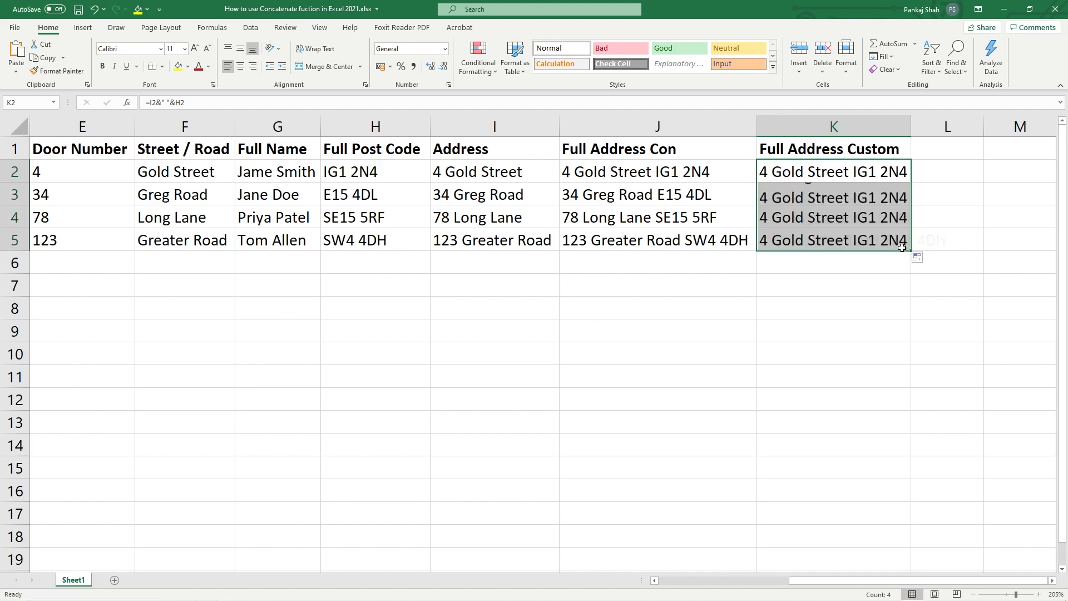
double_click(910, 125)
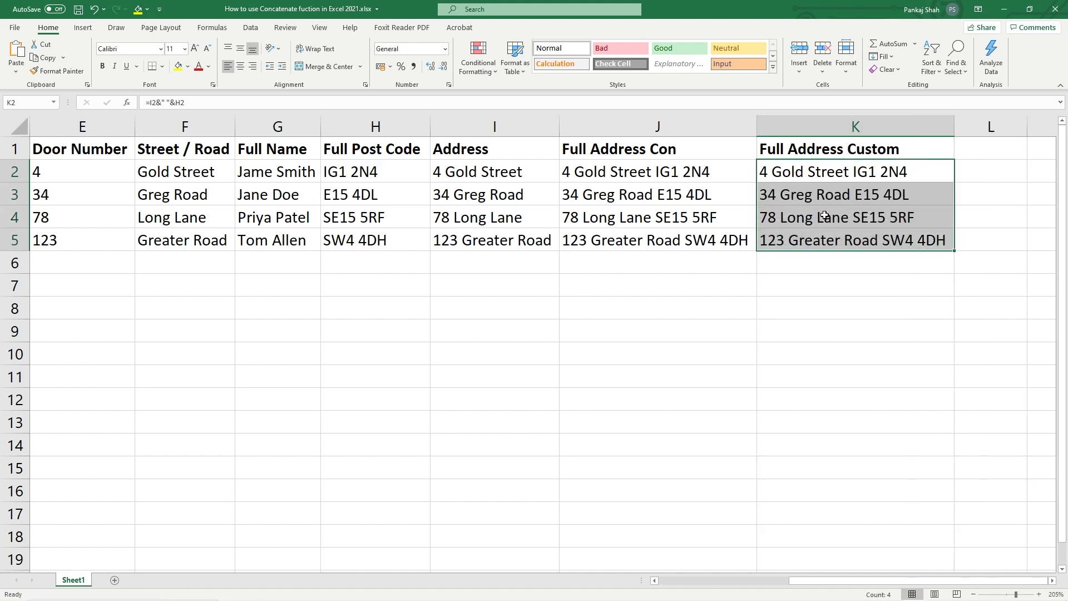
- Compare the CONCATENATE formula in J2 with the ampersand formula in K2 and its source cells H2 and I2
click(386, 171)
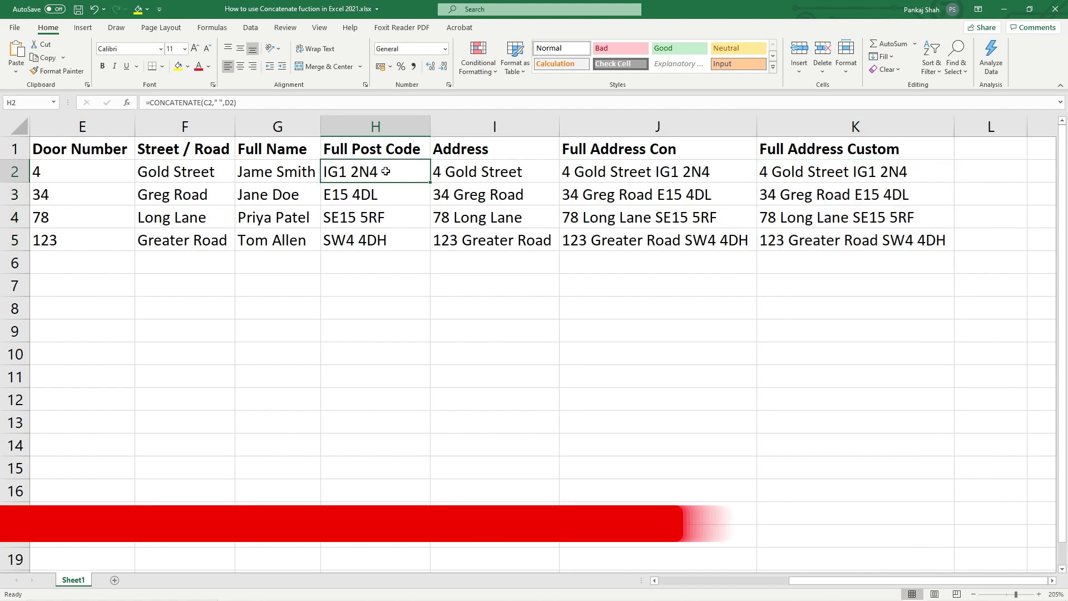
click(443, 171)
click(384, 171)
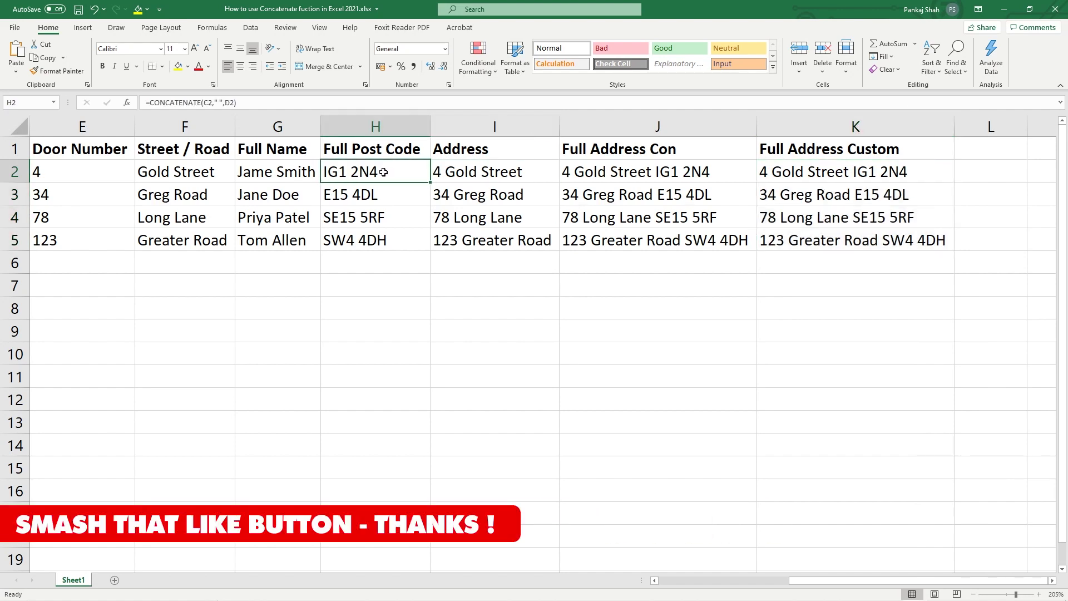
click(444, 172)
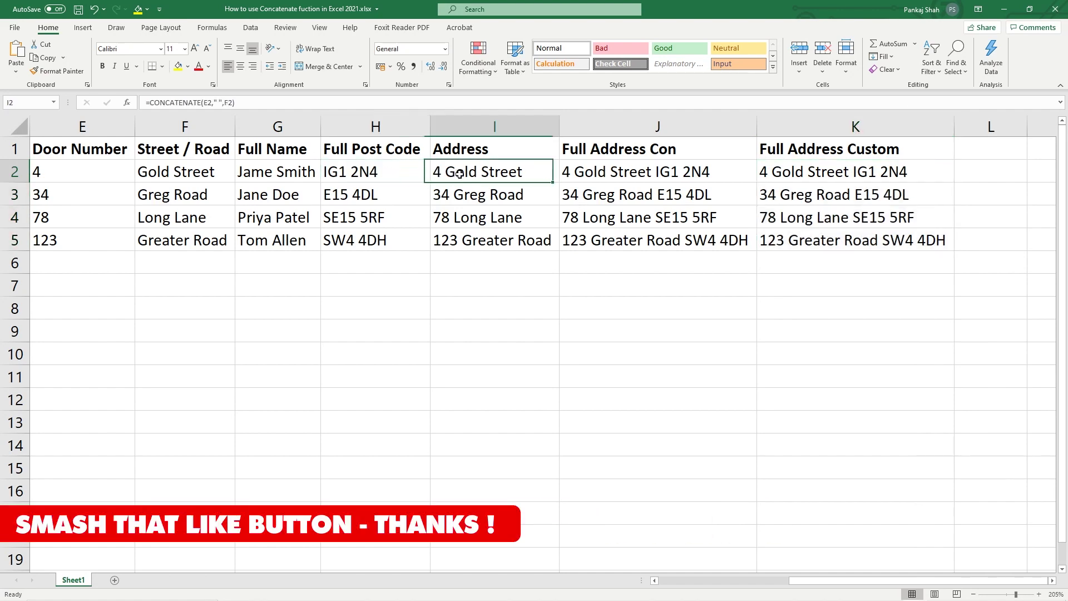
click(391, 174)
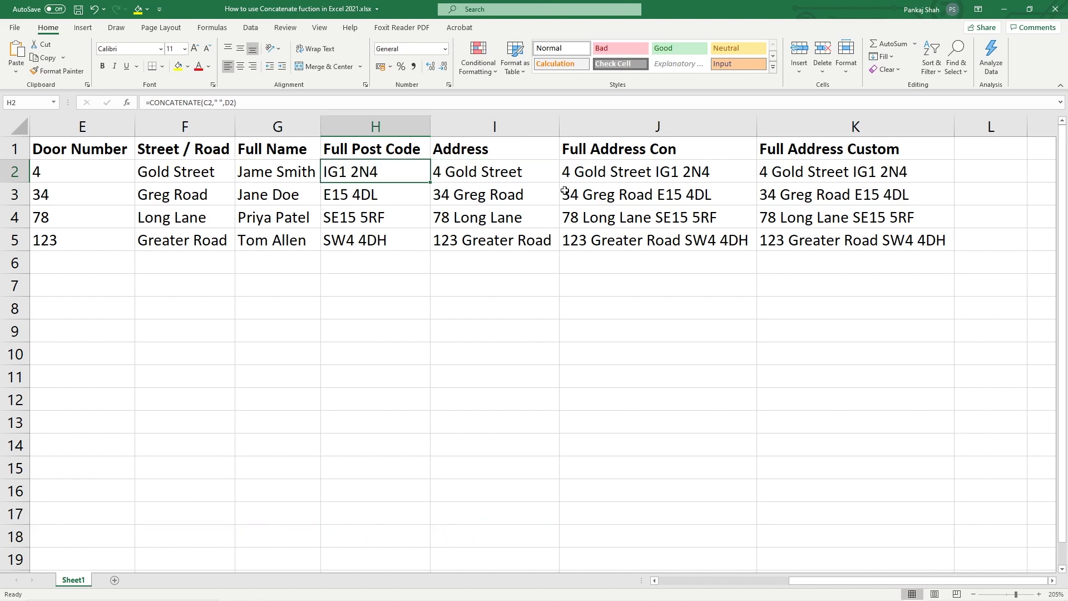
drag(639, 167, 639, 239)
click(627, 169)
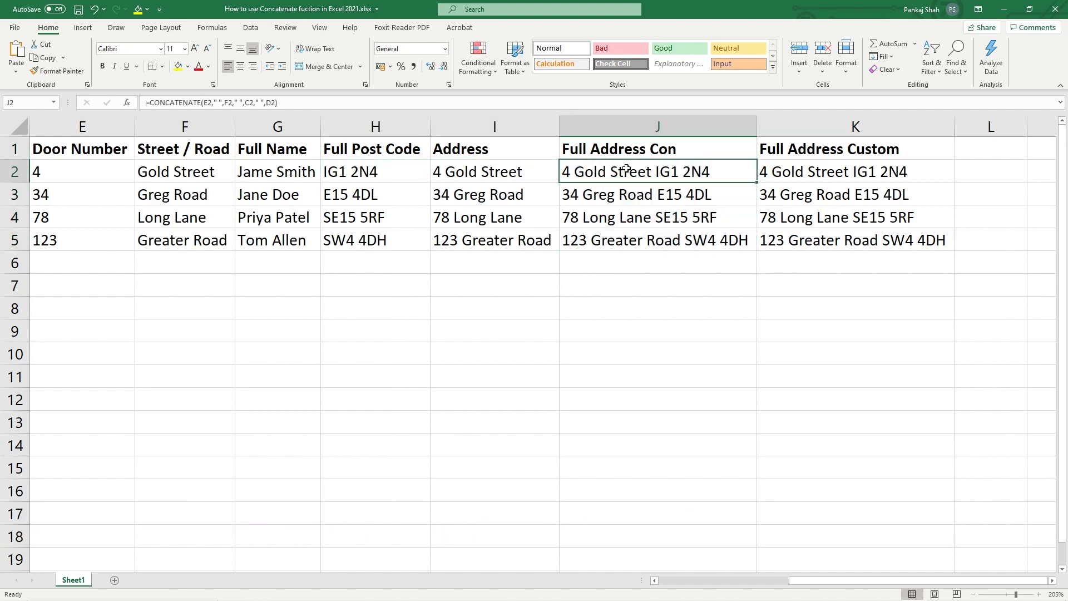
double_click(626, 168)
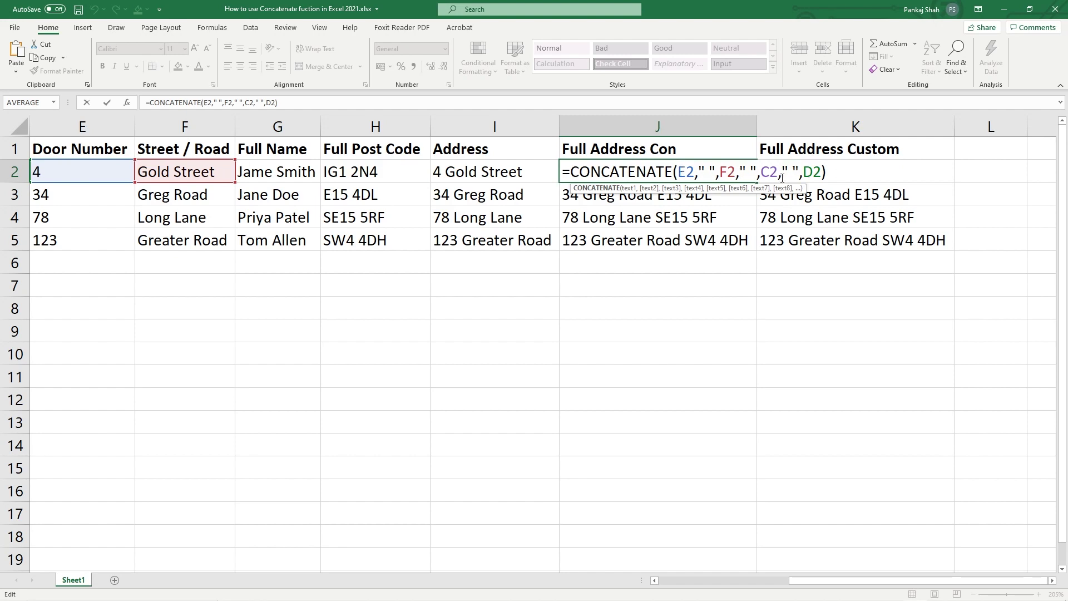
key(Escape)
click(821, 176)
drag(466, 171, 357, 234)
click(853, 174)
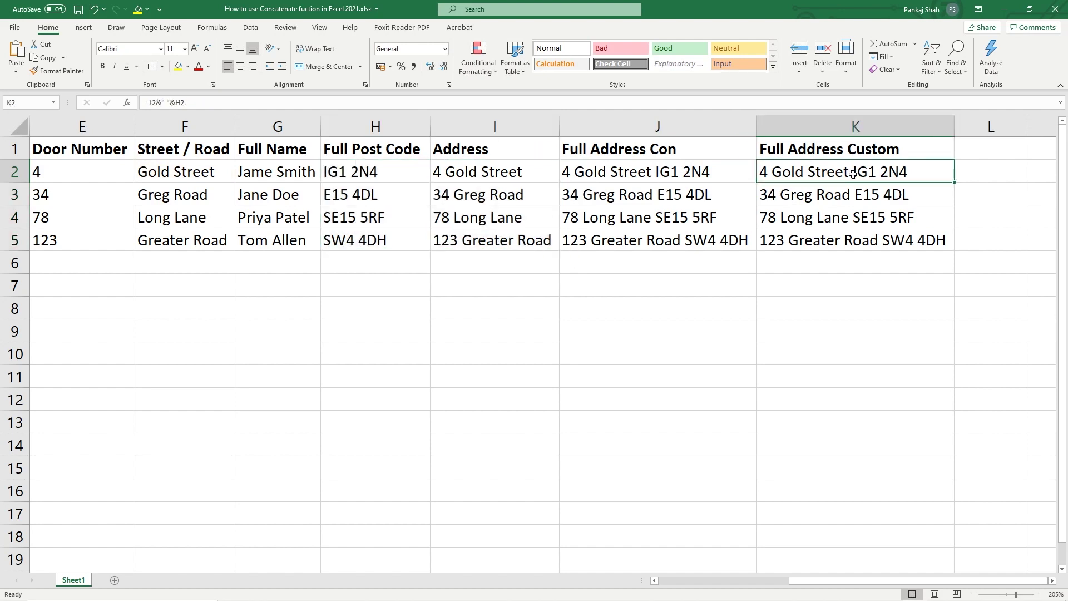
double_click(852, 174)
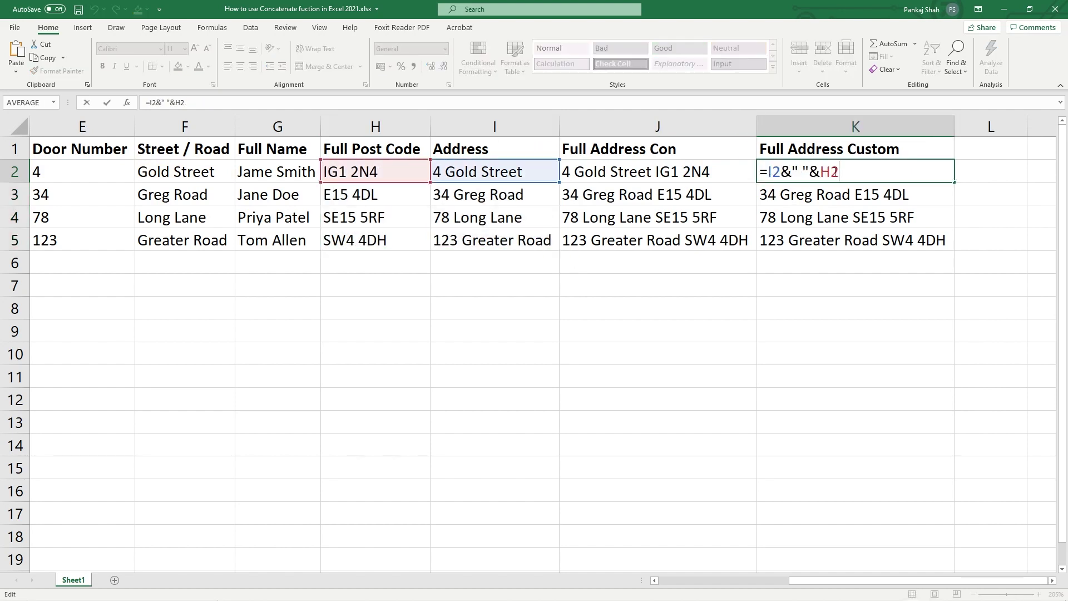
key(Escape)
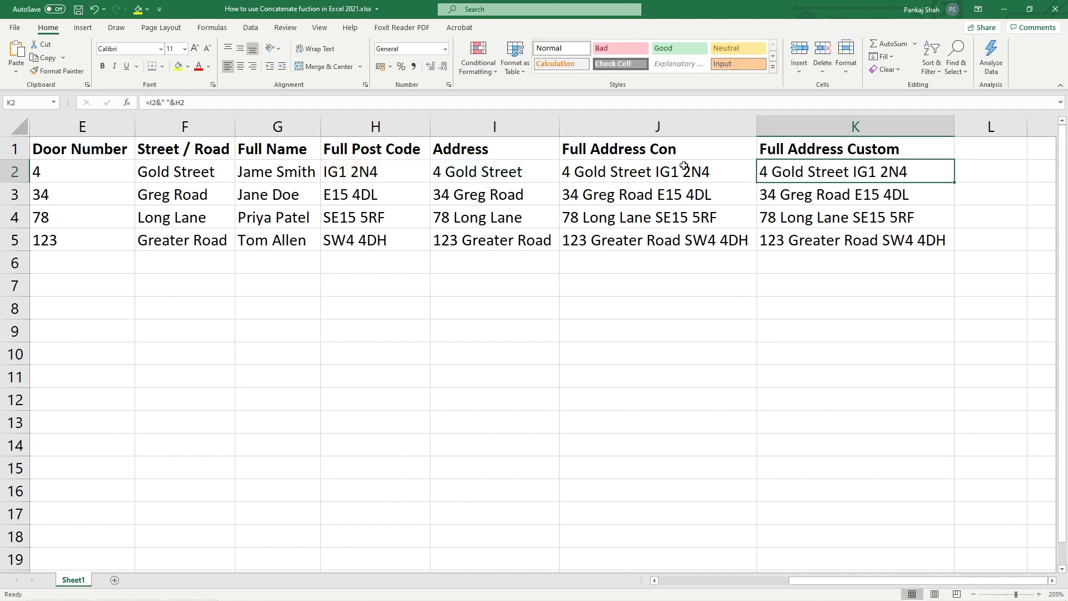
drag(684, 170, 798, 171)
click(741, 239)
drag(811, 576, 669, 579)
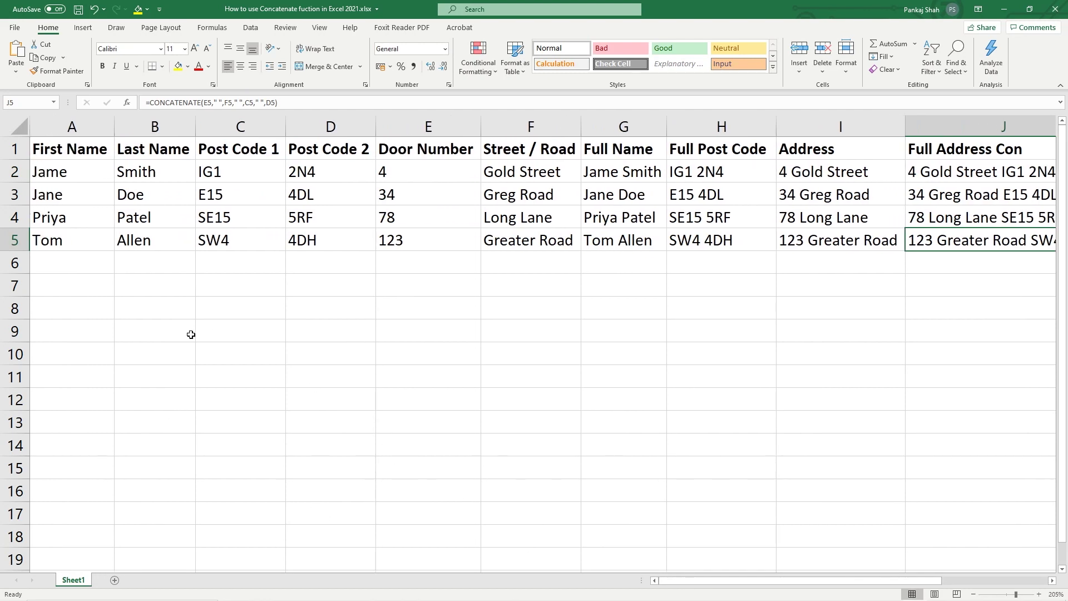
click(68, 286)
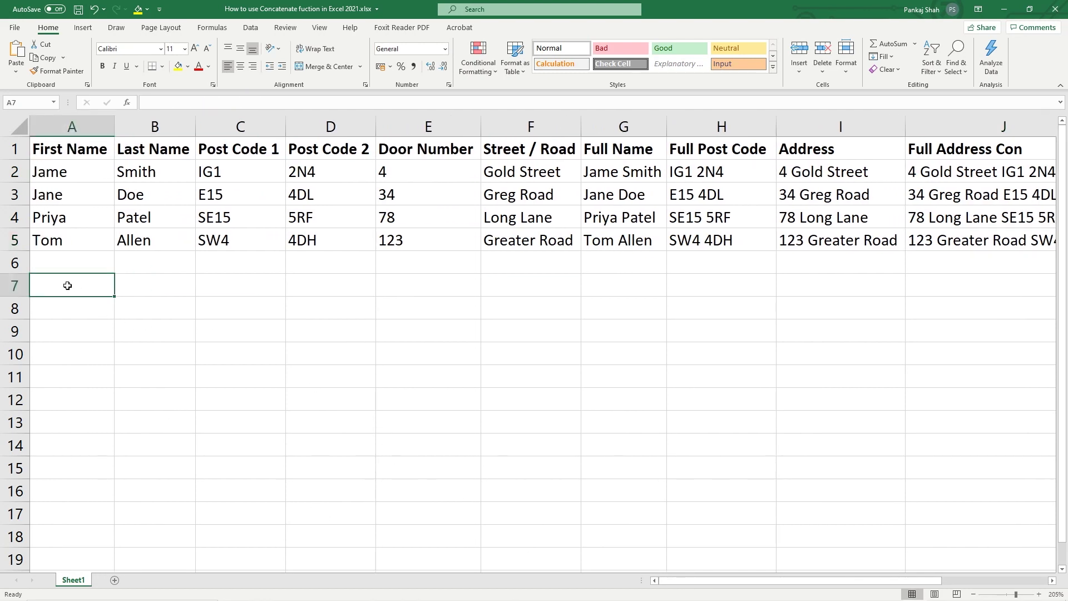
- Try =A2&" "&B2 in A7 to join the first and last name with a space, and clear the cell again
text(=)
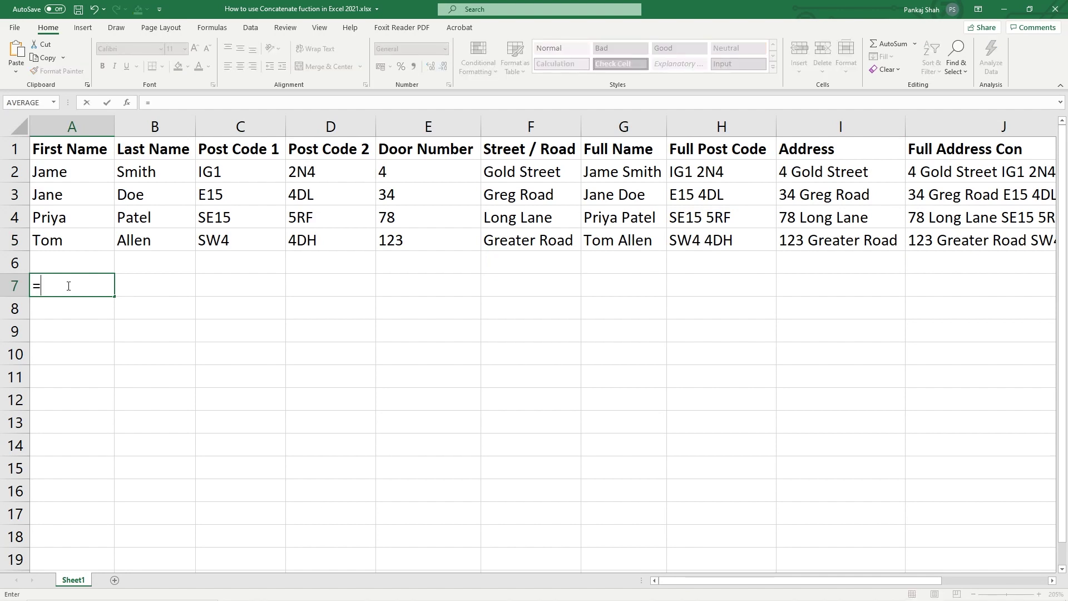
click(48, 175)
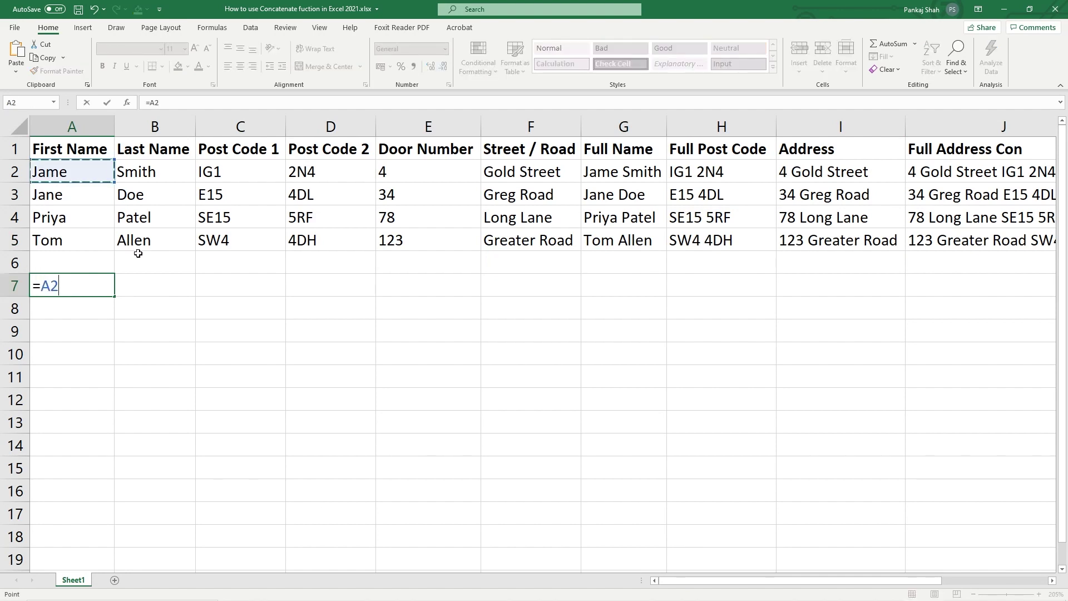
text(&" "&)
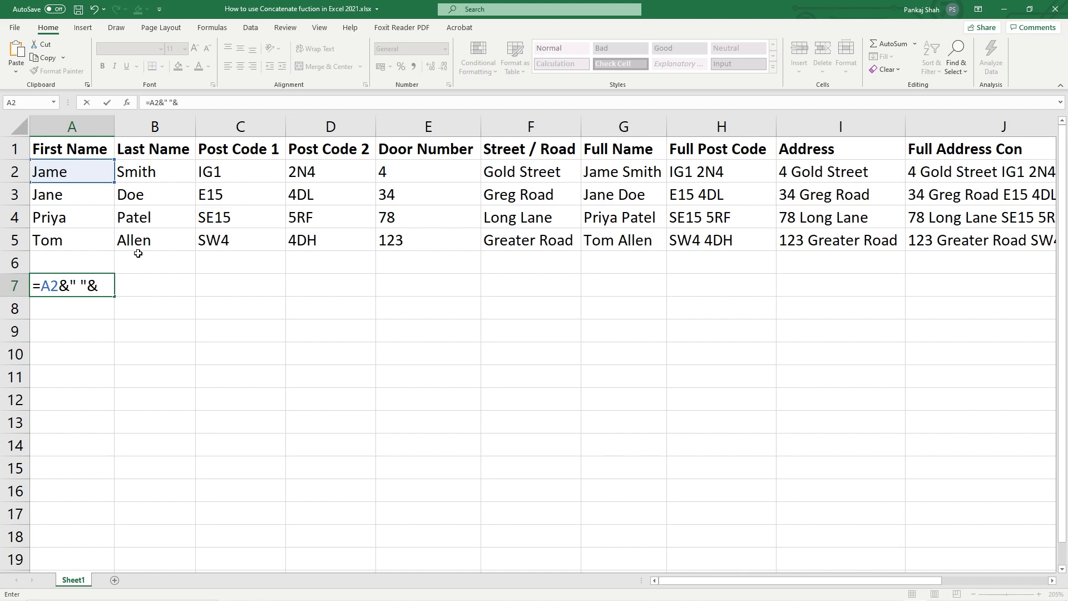
click(141, 174)
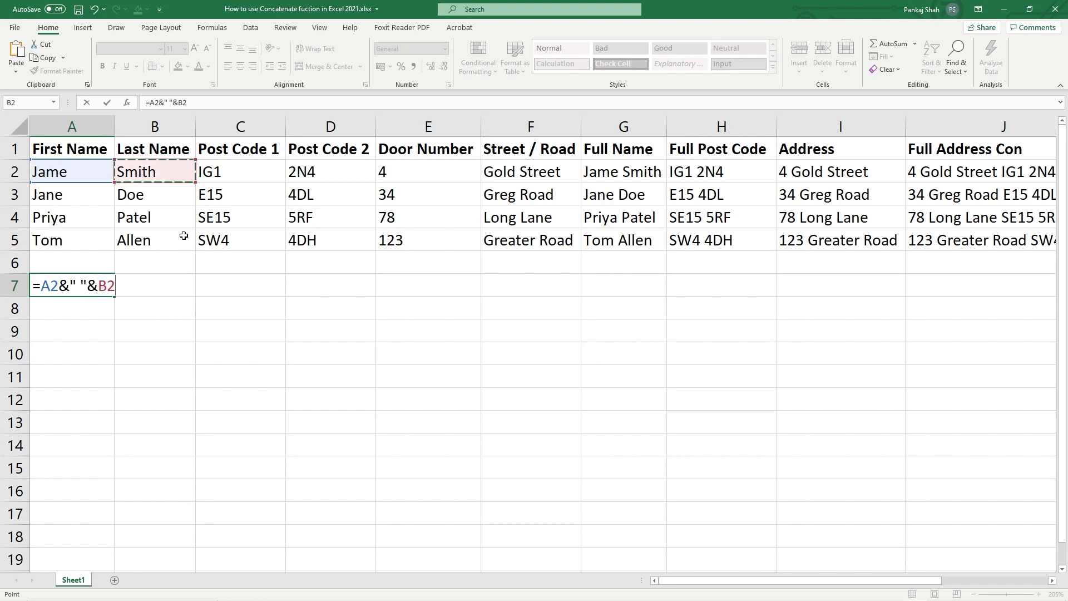
key(Return)
click(91, 283)
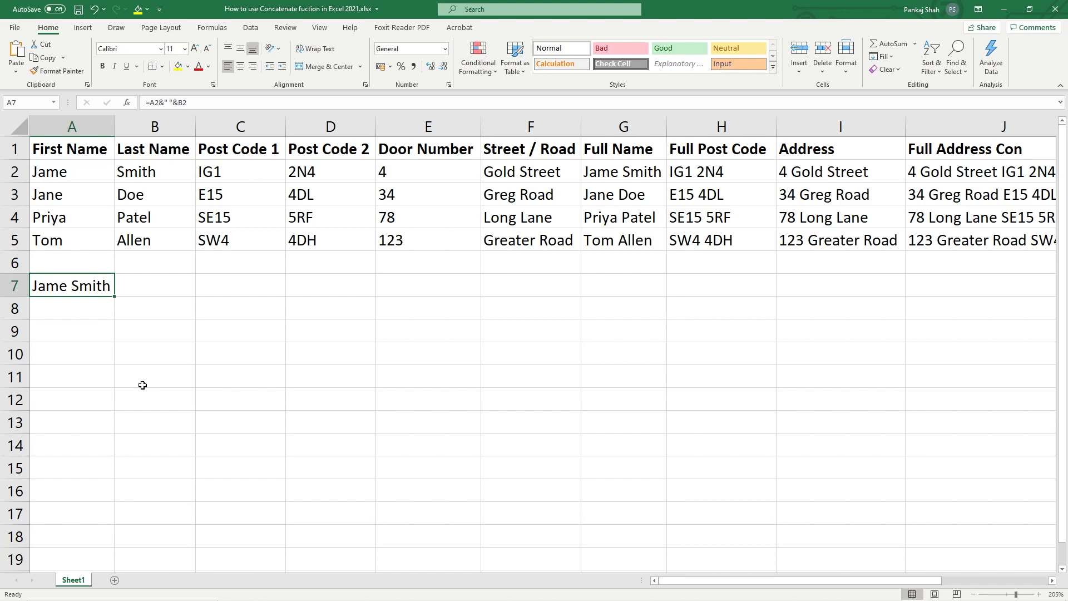
key(Delete)
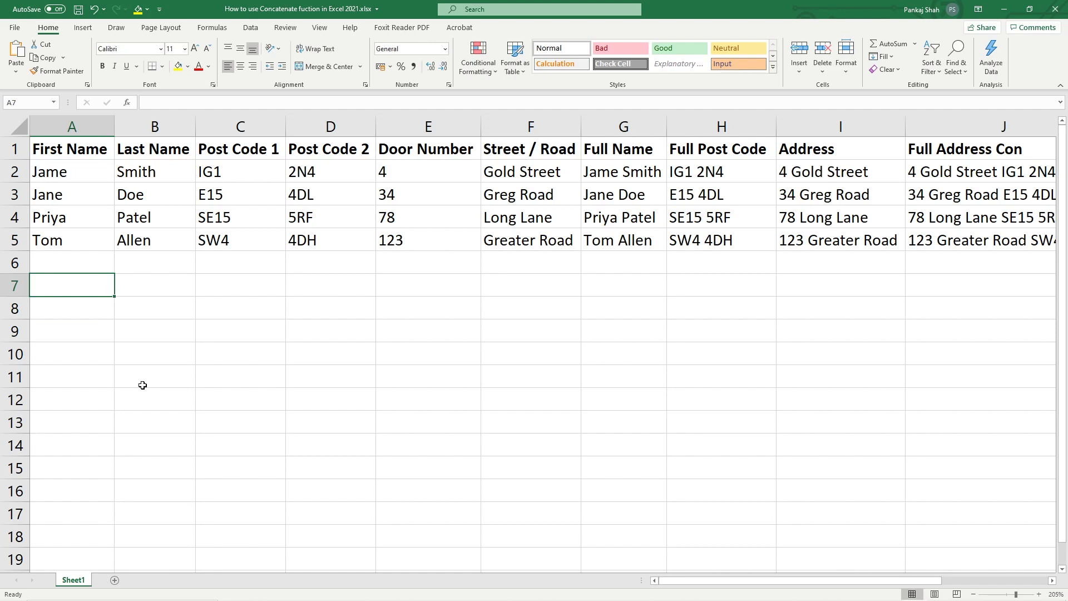
- Examine the CONCATENATE formula and its highlighted source cells in the Full Name cell G2, leaving the formula as it is
click(614, 173)
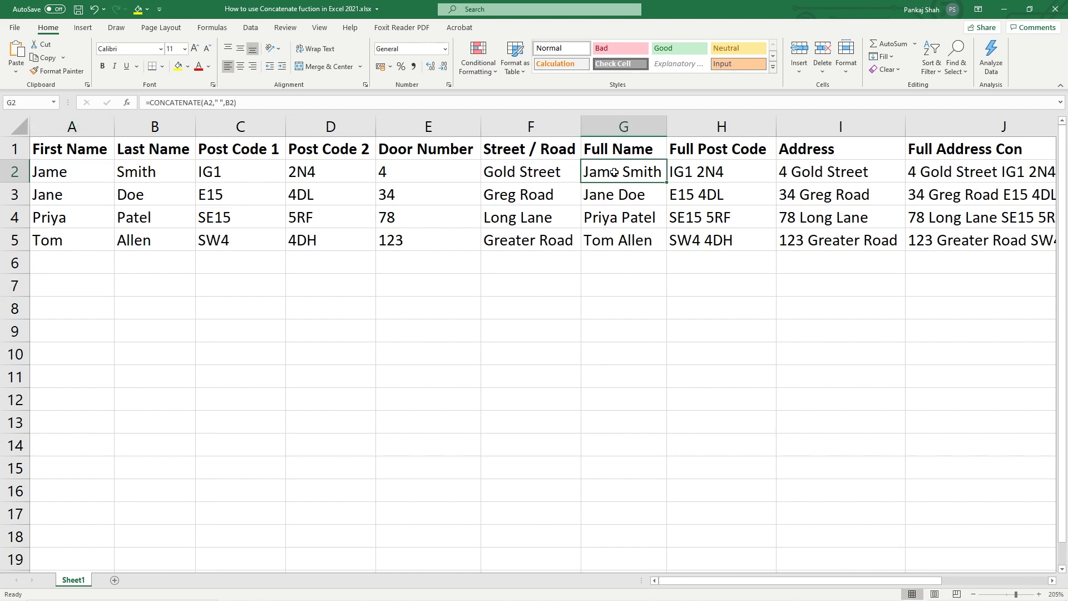
double_click(614, 172)
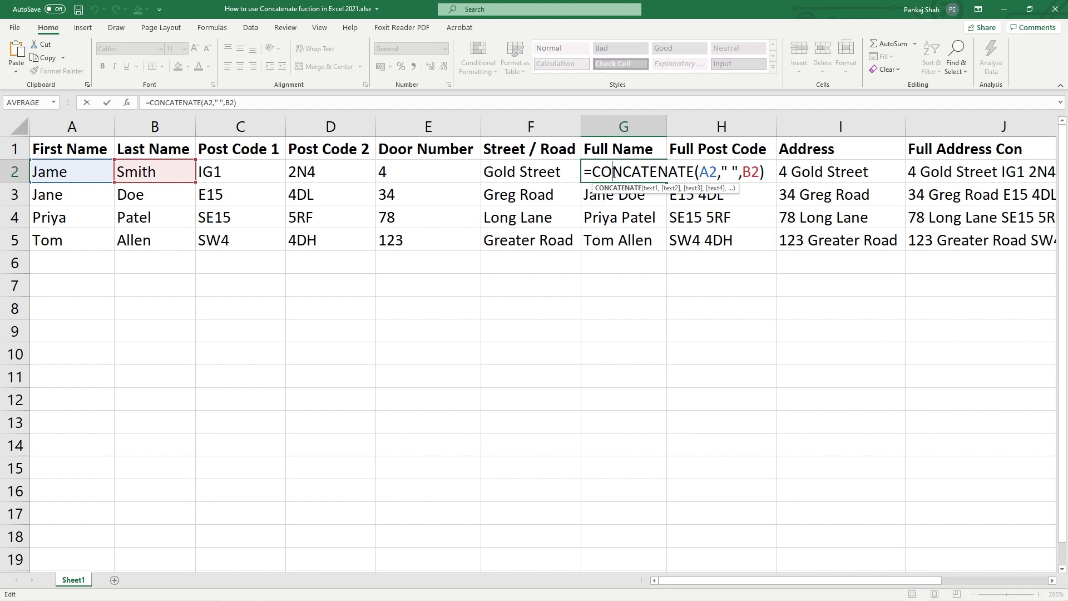
key(Escape)
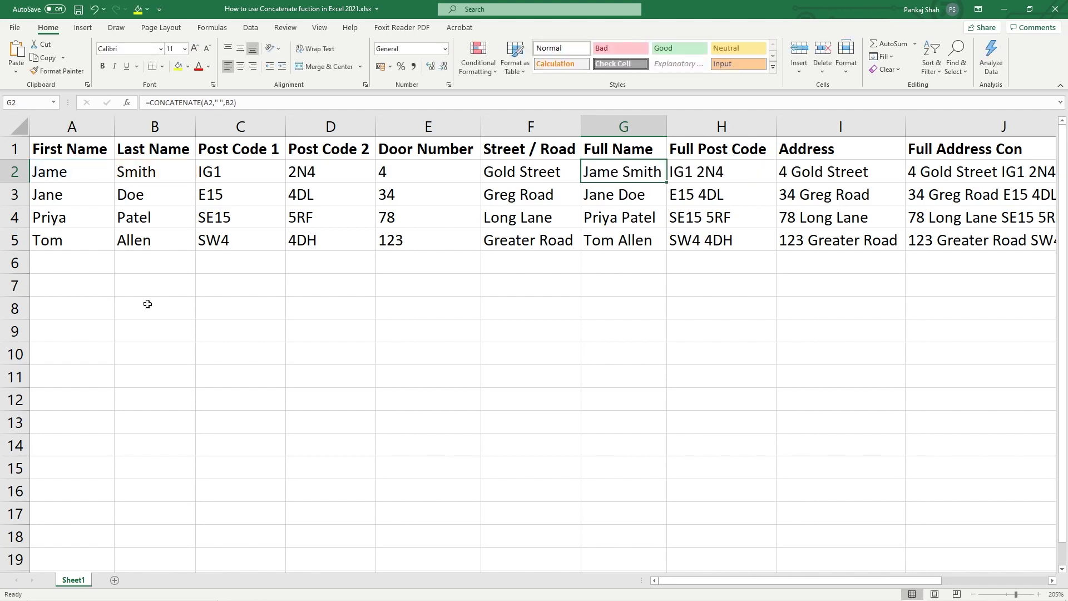
click(35, 284)
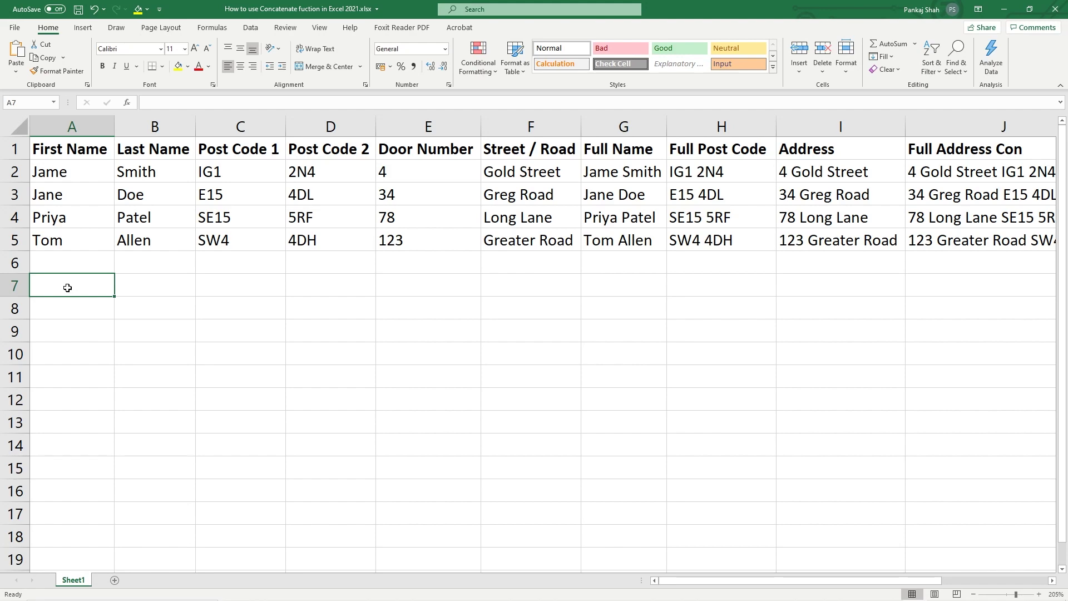
scroll(236, 300, down, 3)
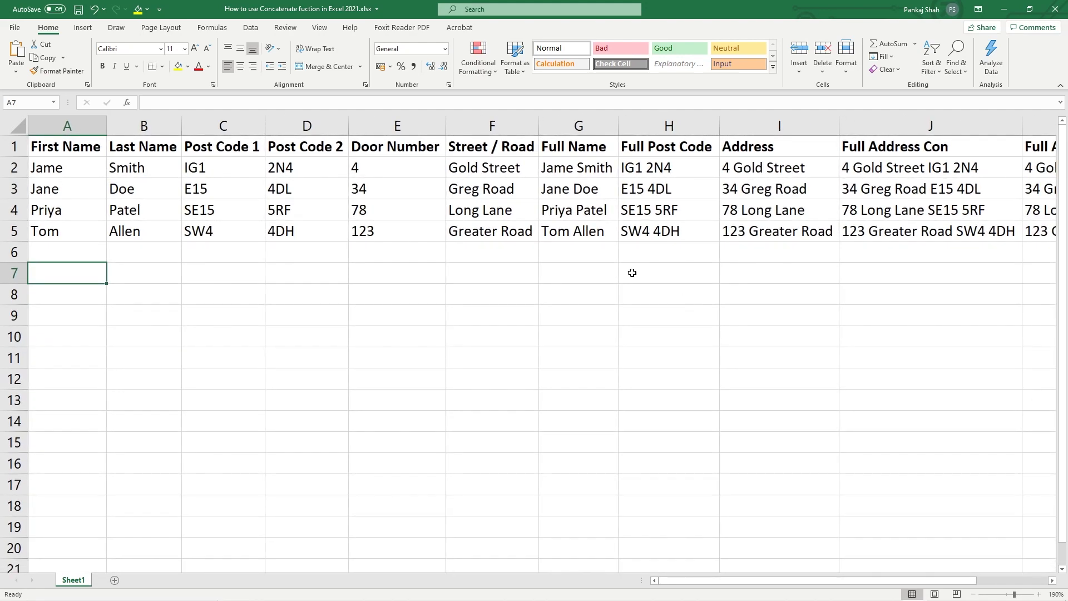
scroll(425, 301, up, 2)
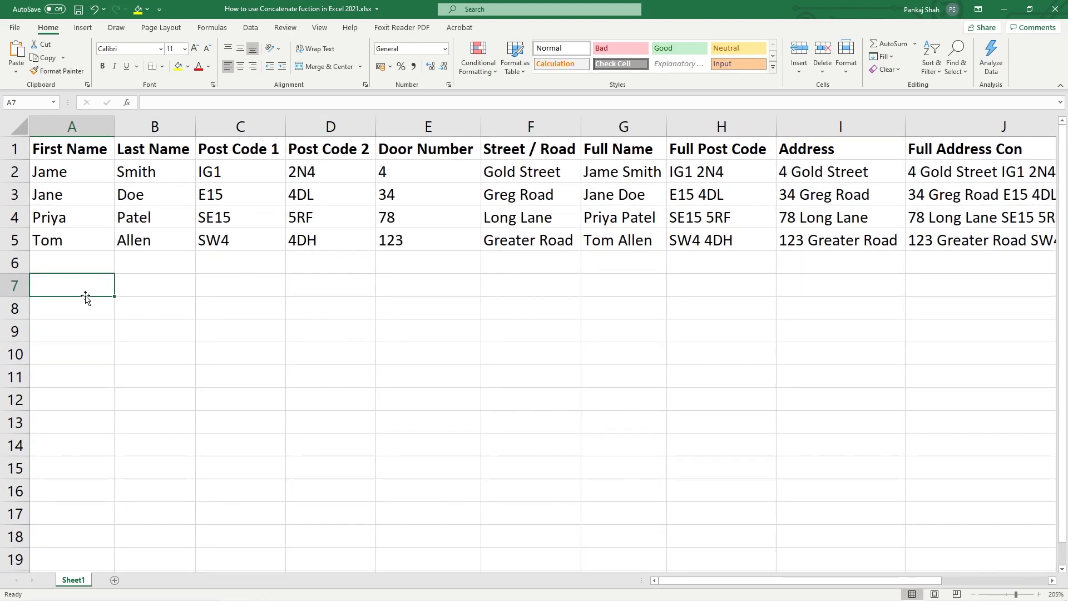
- Save the workbook and close both it and the folder window behind it to return to the desktop
key(ctrl+s)
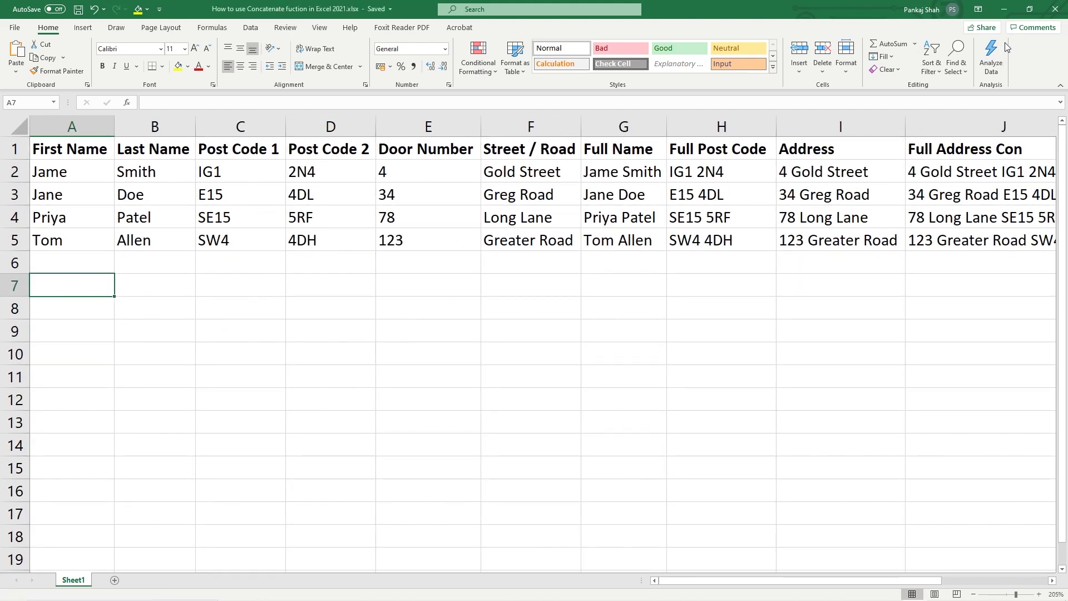
click(1049, 12)
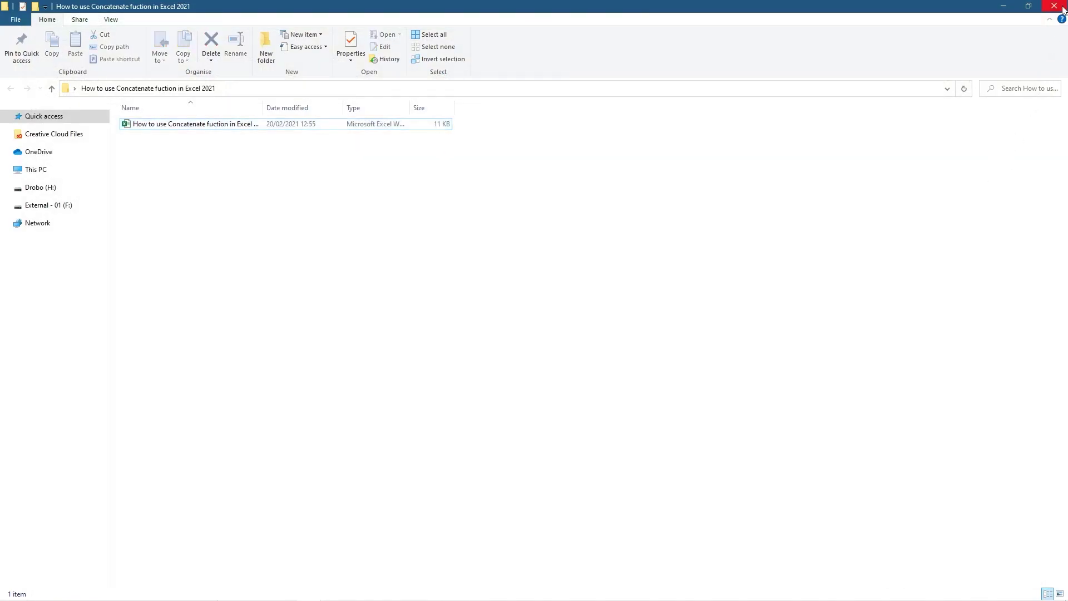
key(super+d)
key(h)
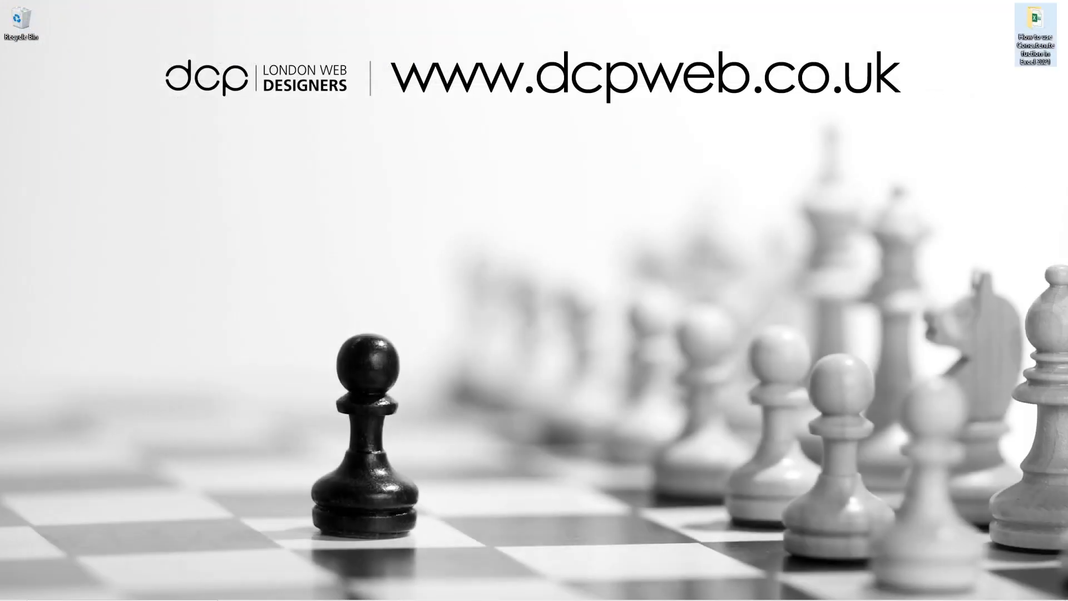